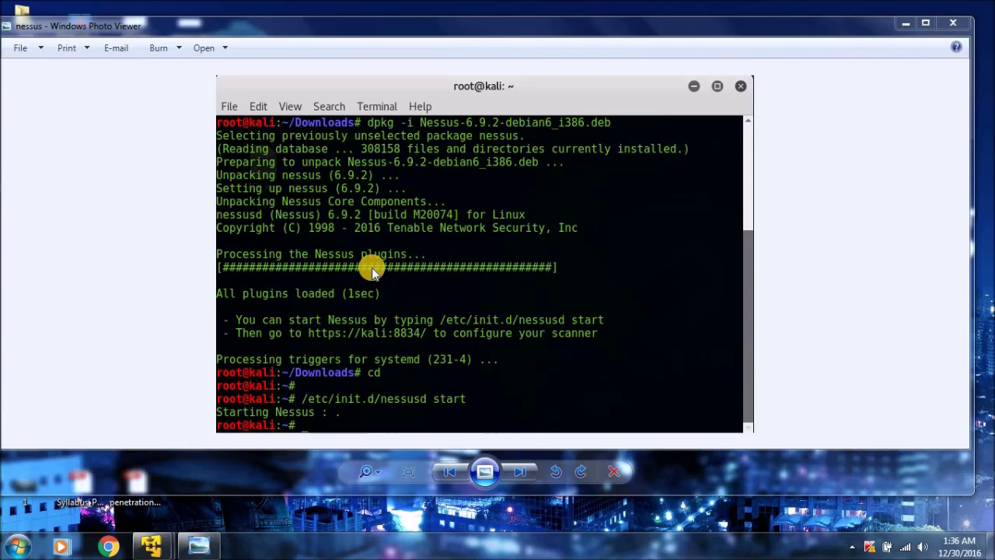
- Switch to the Kali virtual machine and start the Nessus service with /etc/init.d/nessusd start
mouse_move(151, 546)
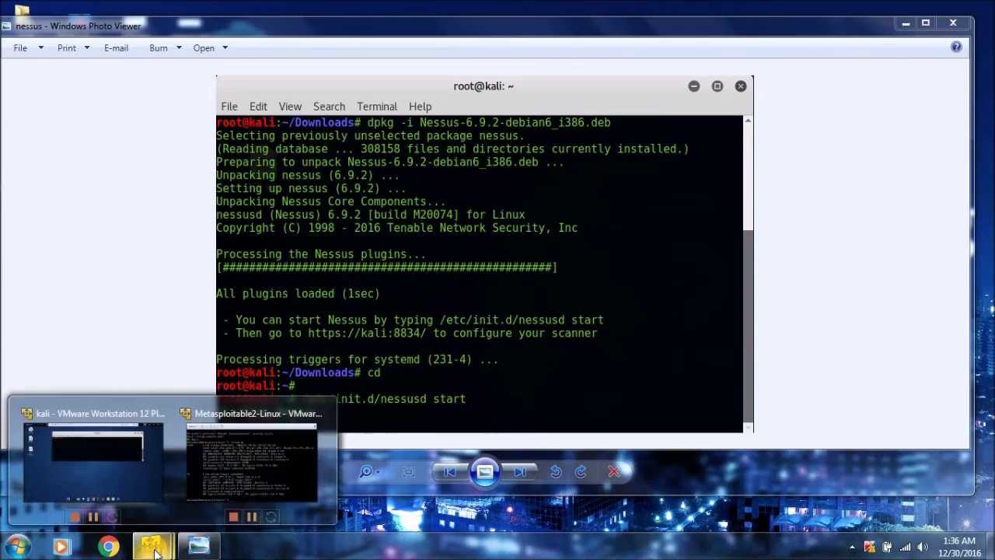
click(103, 453)
text(/etc/)
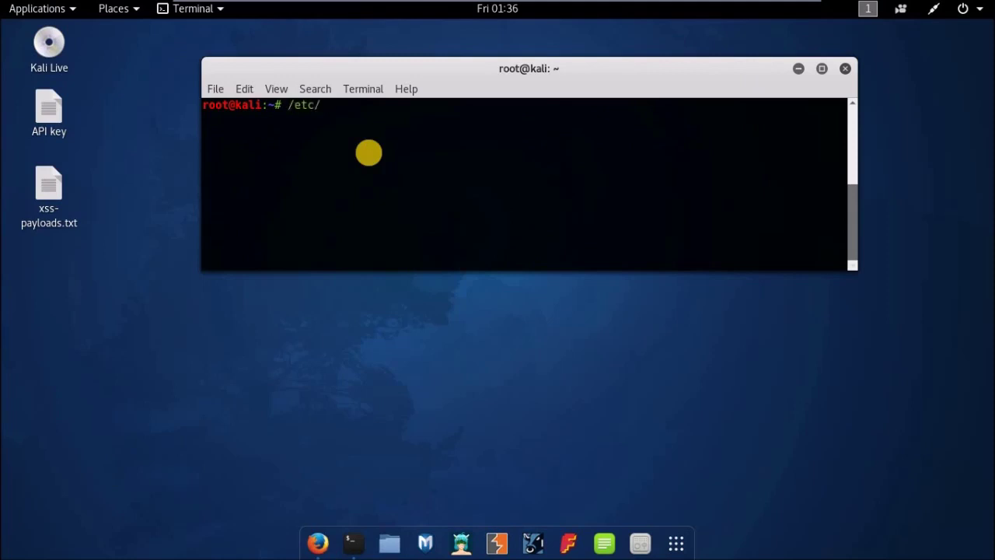
text(init.d/nes)
key(Tab)
text(start)
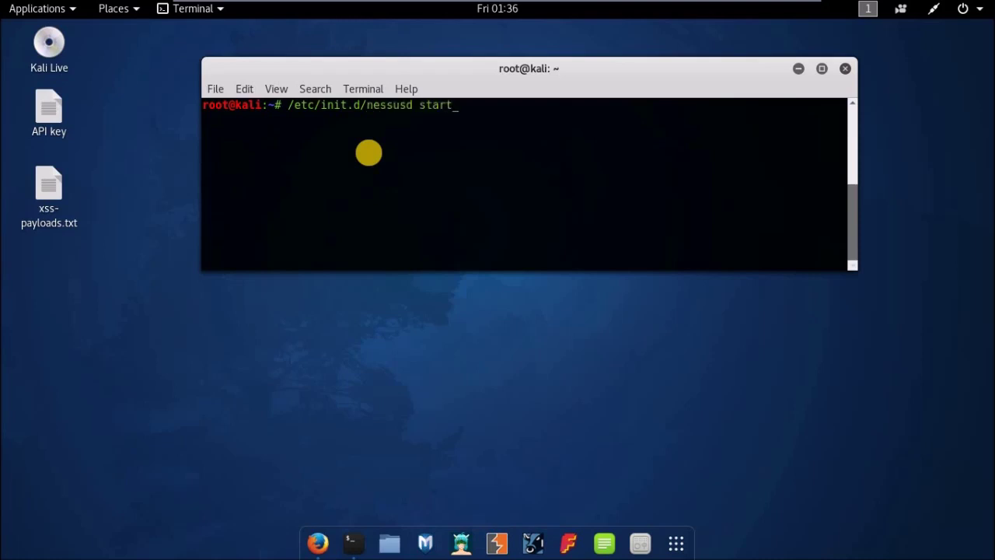
key(Return)
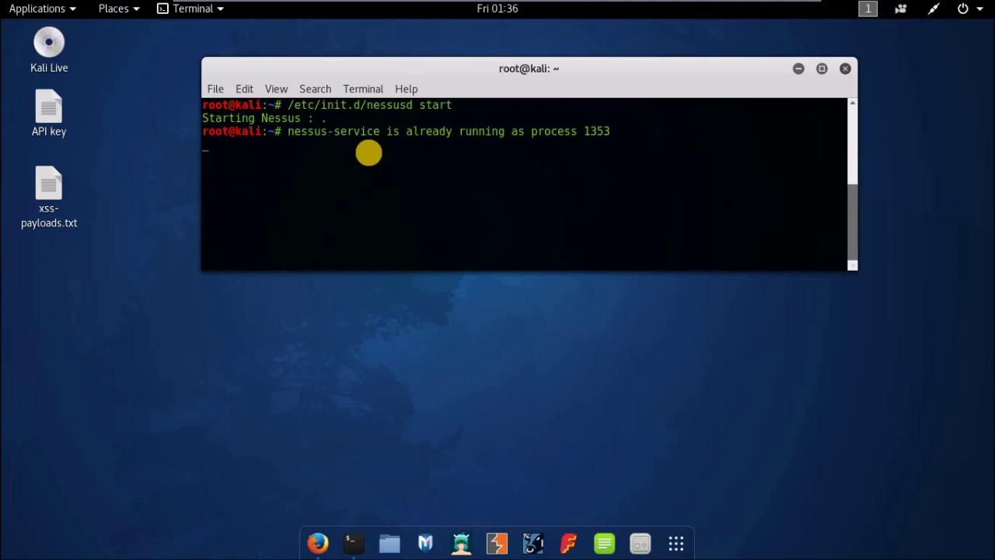
click(320, 544)
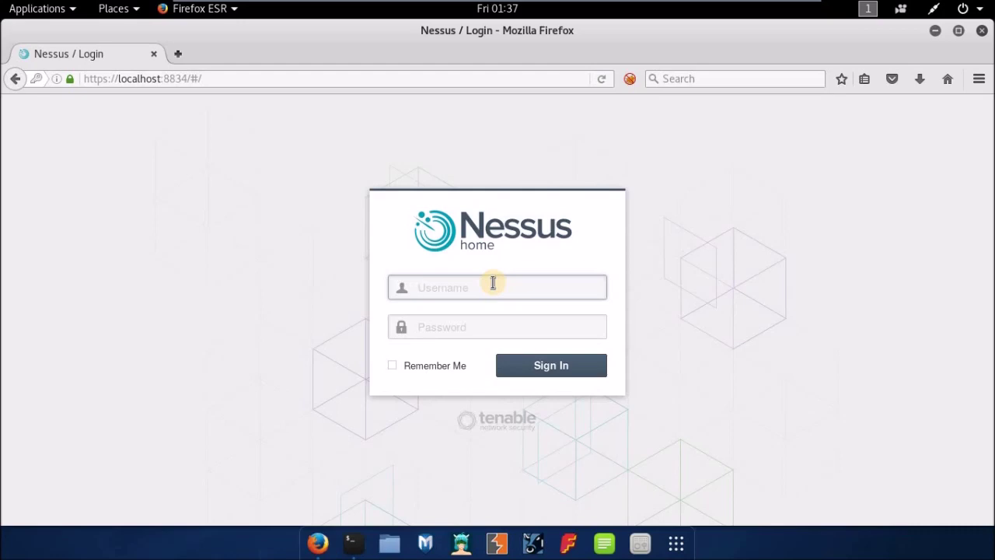
text(rooot)
key(Tab)
key(shift+Tab)
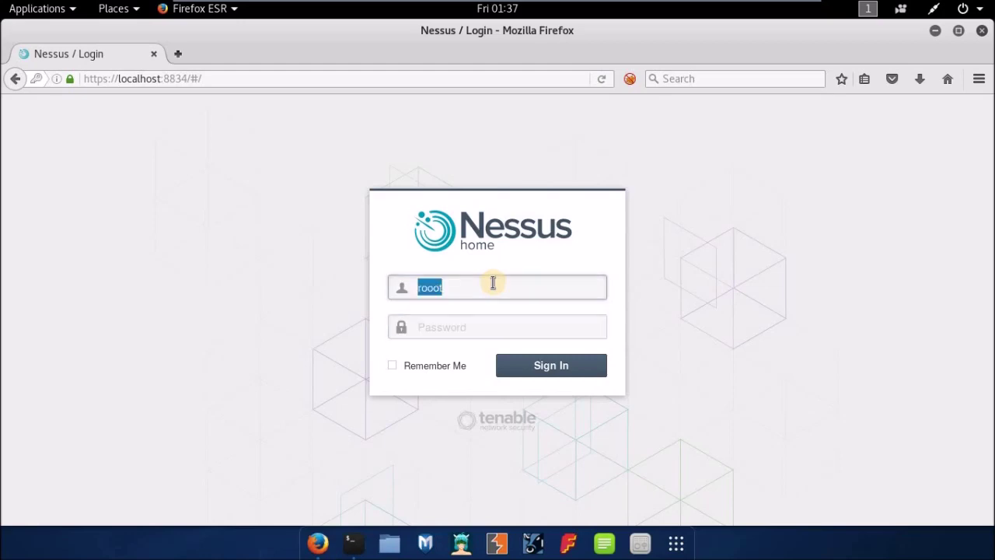
key(End)
key(BackSpace)
key(BackSpace)
text(t)
key(Tab)
text(*******)
key(Return)
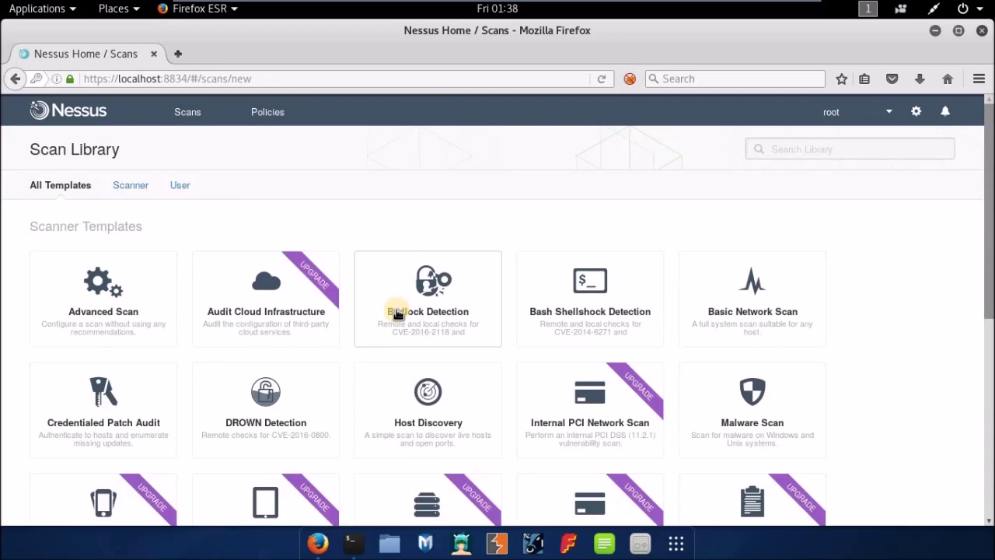
- Create a Host Discovery scan named "live dis" with 192.168.221.129 as the target
click(439, 427)
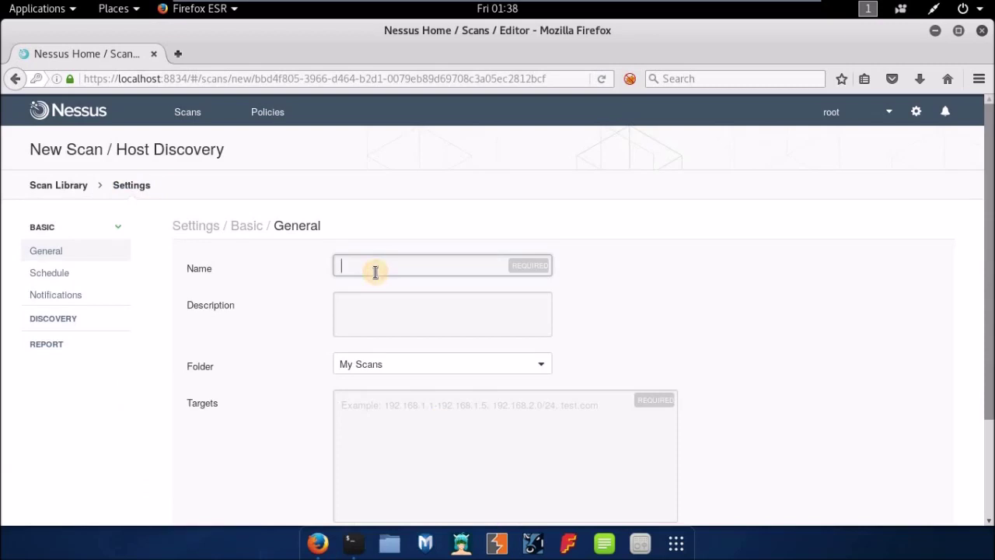
text(live)
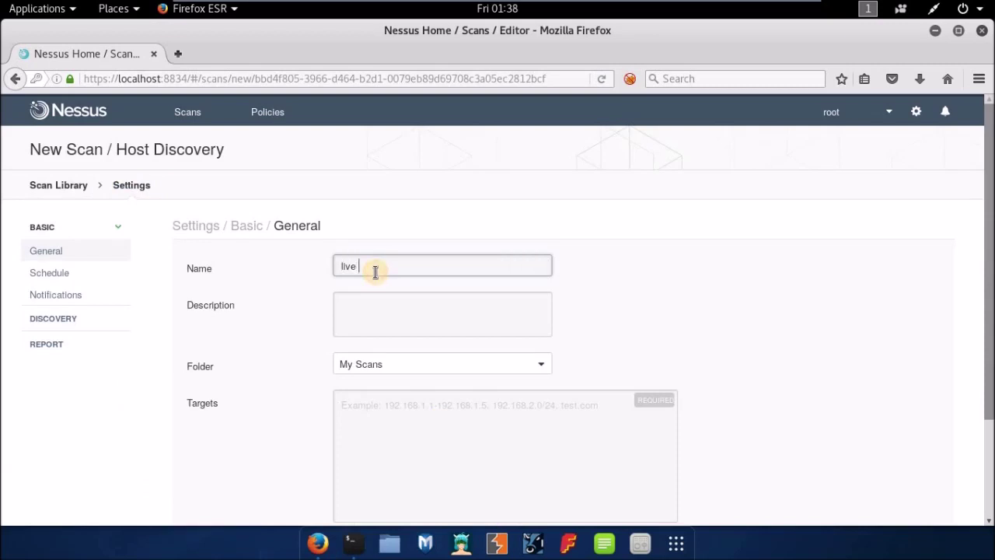
text( dis)
click(428, 416)
text(1)
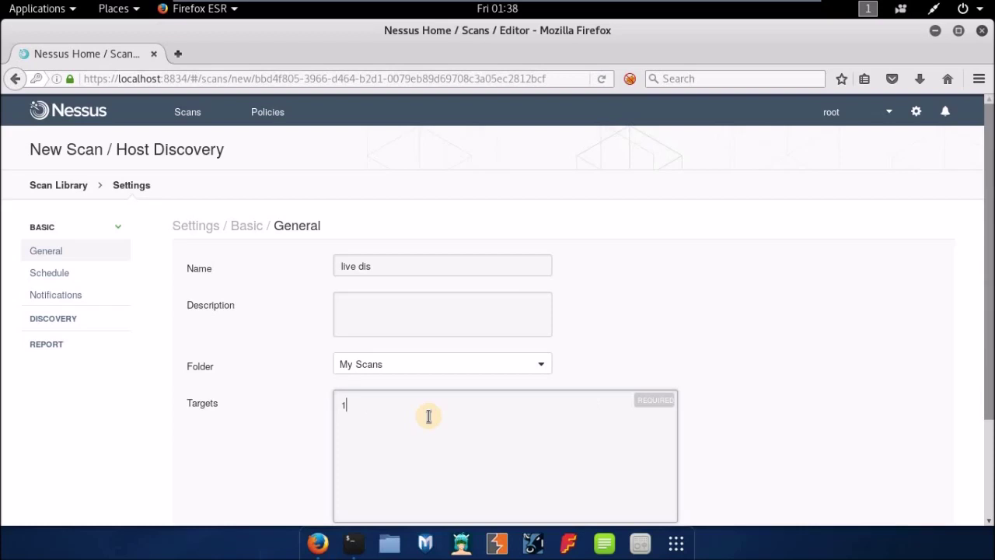
text(92.168.)
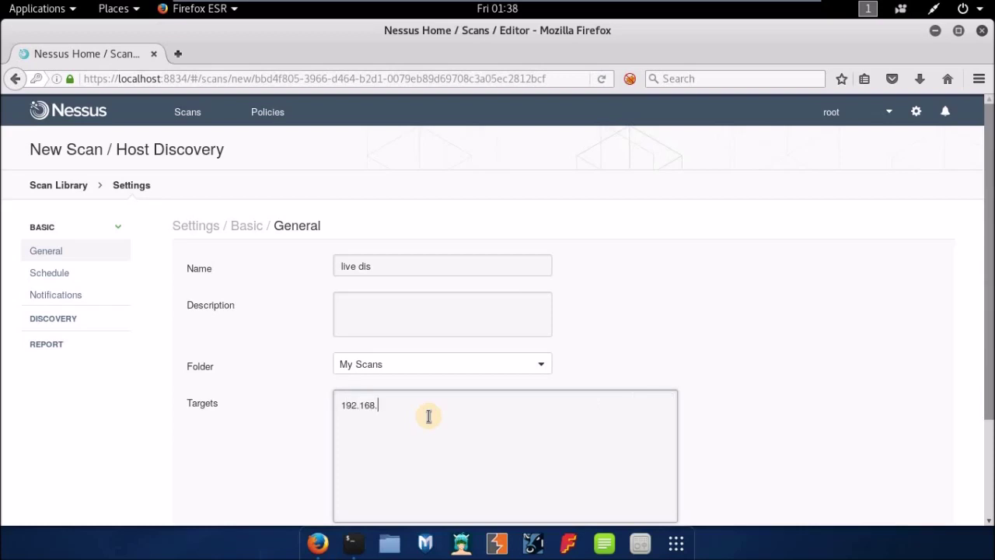
text(221.129)
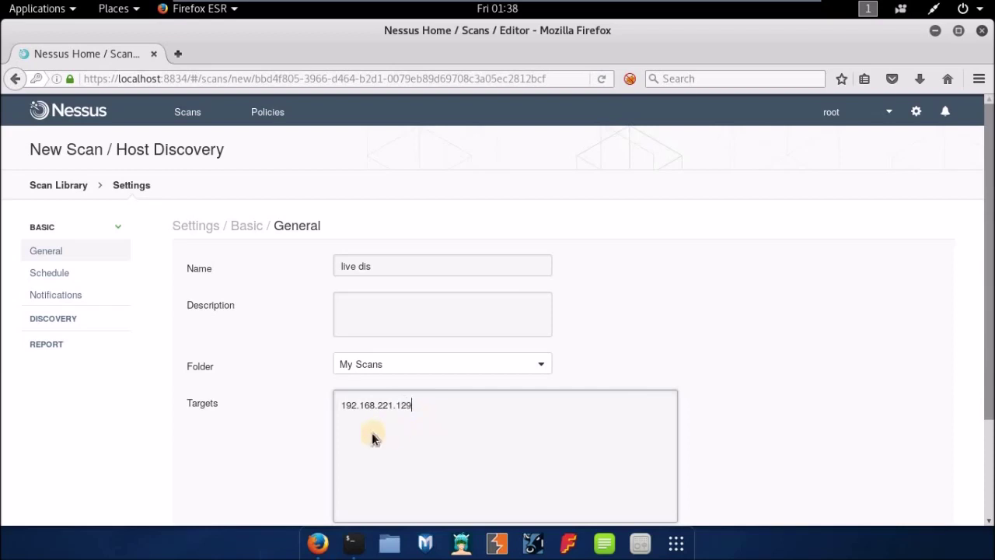
- Set the discovery scan type to Port scan (common ports) and save the new scan
scroll(372, 439, down, 3)
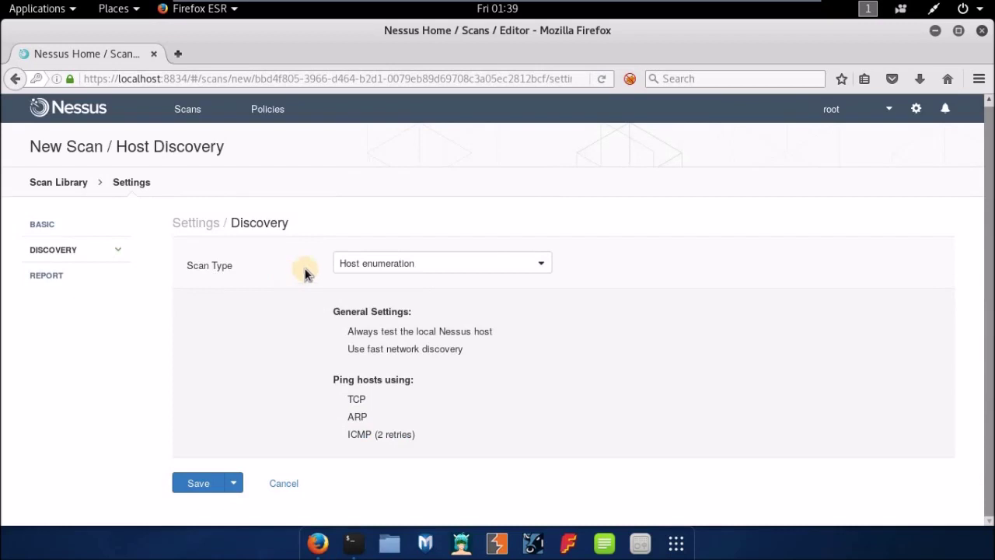
click(492, 273)
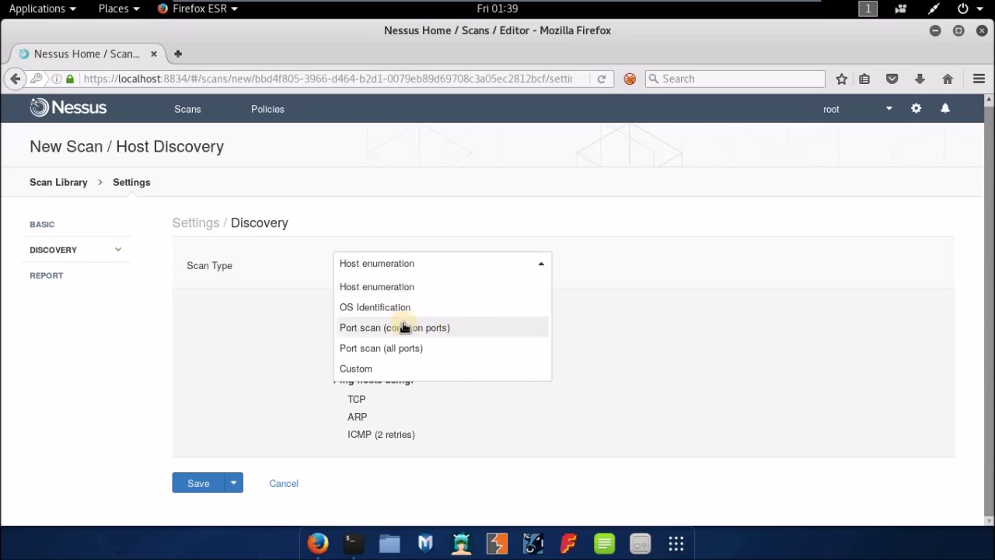
click(463, 330)
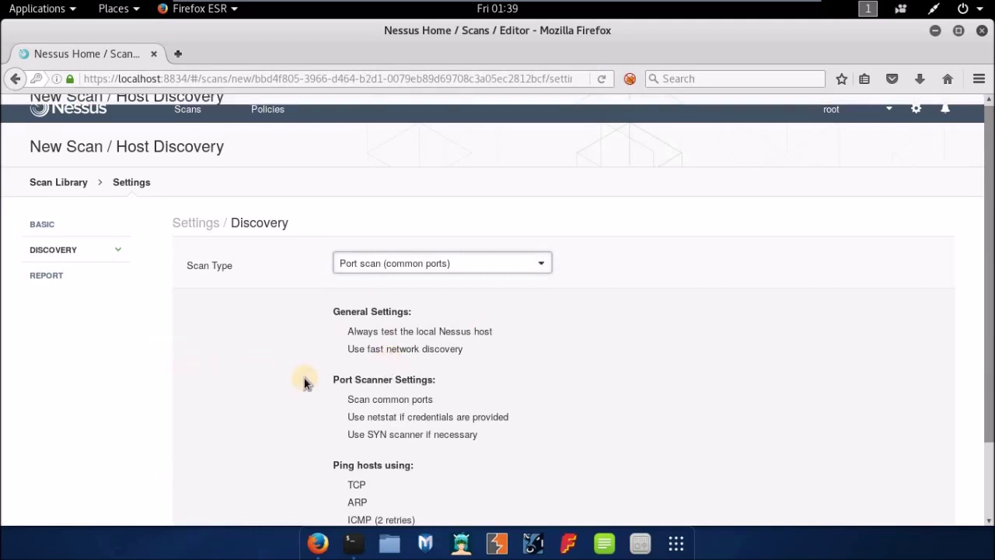
scroll(304, 377, down, 2)
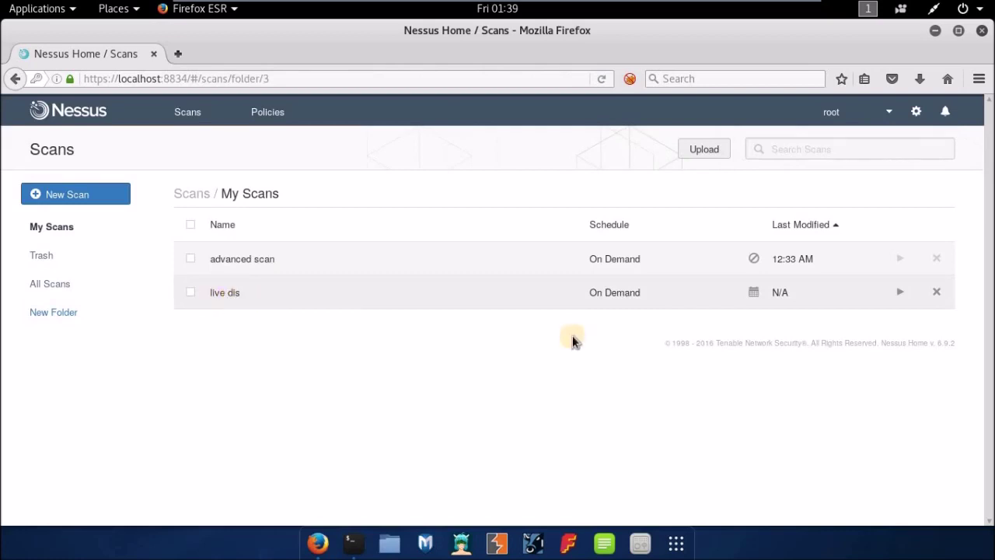
- Launch the "live dis" scan and open its results
click(901, 293)
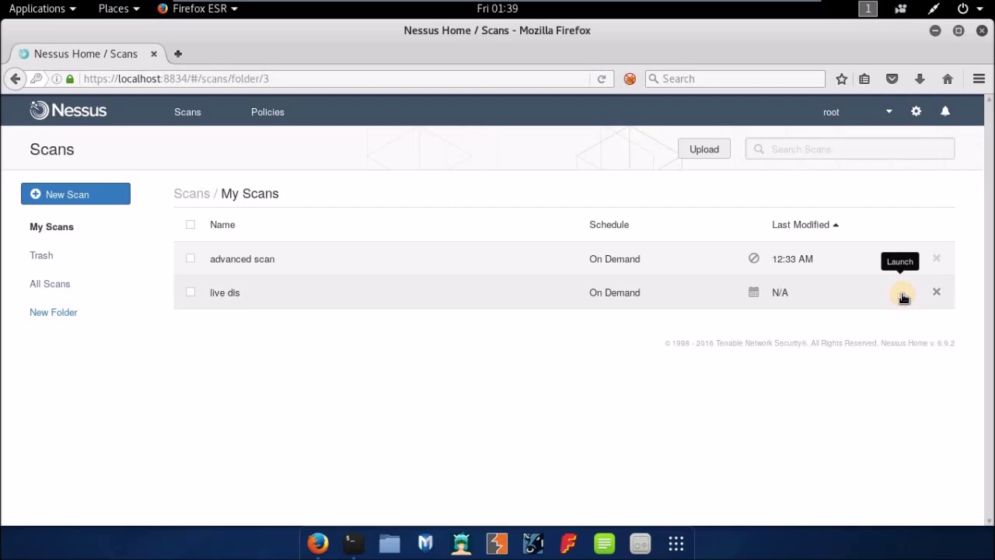
click(904, 295)
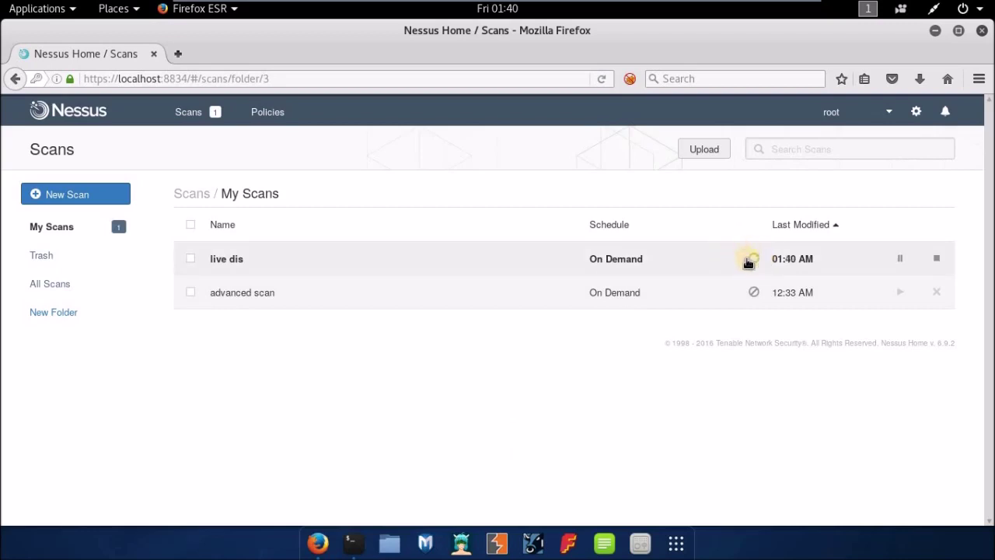
click(515, 259)
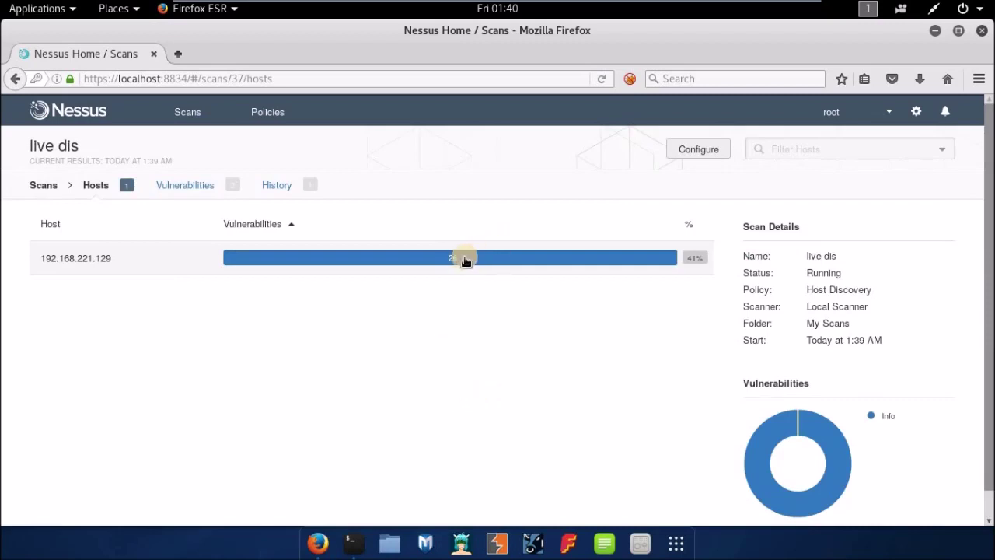
- Examine the host's findings in "live dis", reading the Nessus SYN scanner output for open ports, and return to the findings list
mouse_move(464, 261)
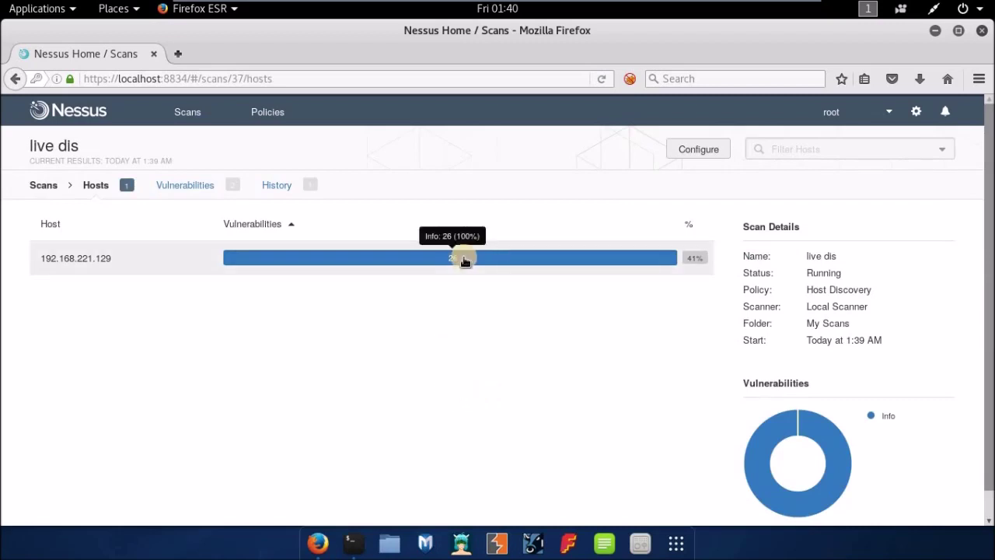
click(463, 259)
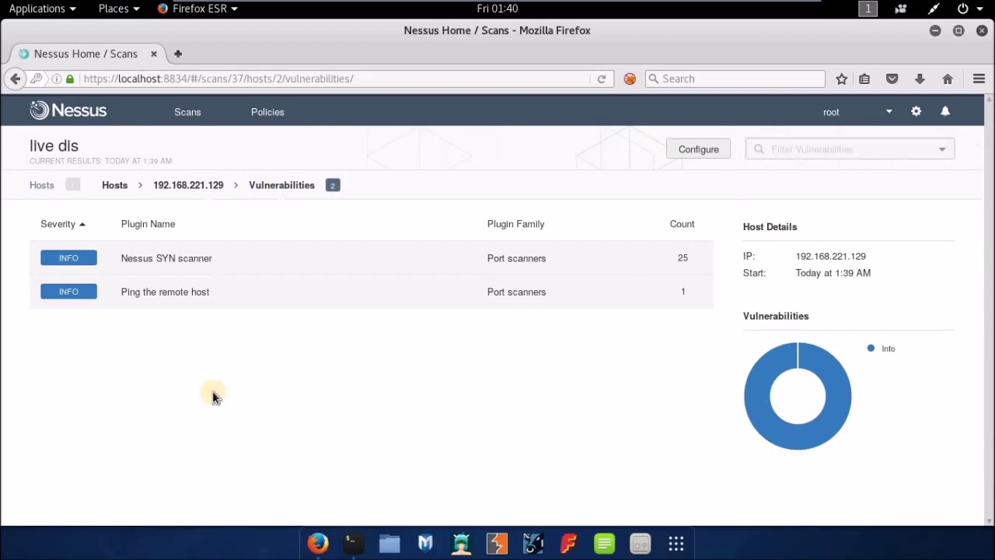
click(168, 270)
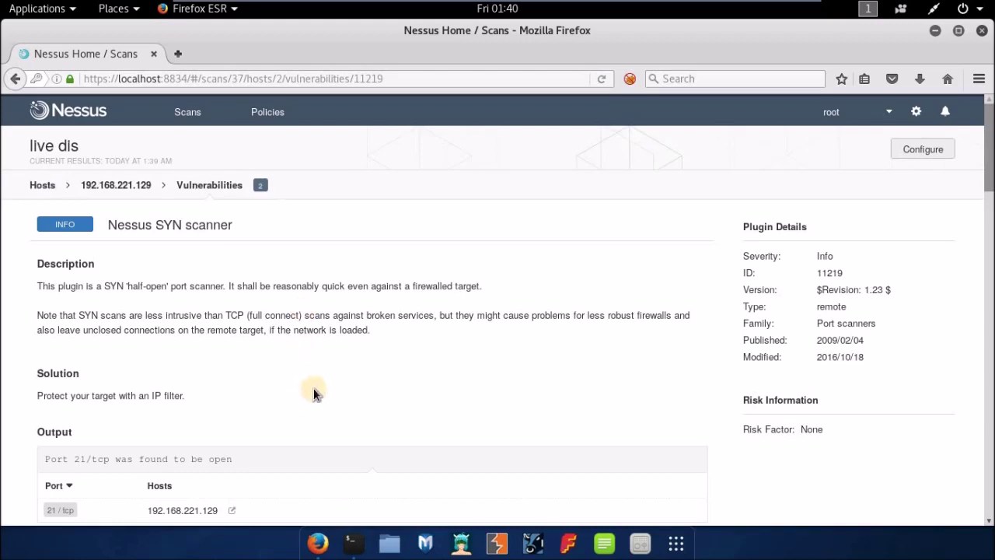
scroll(236, 398, down, 3)
scroll(235, 398, down, 4)
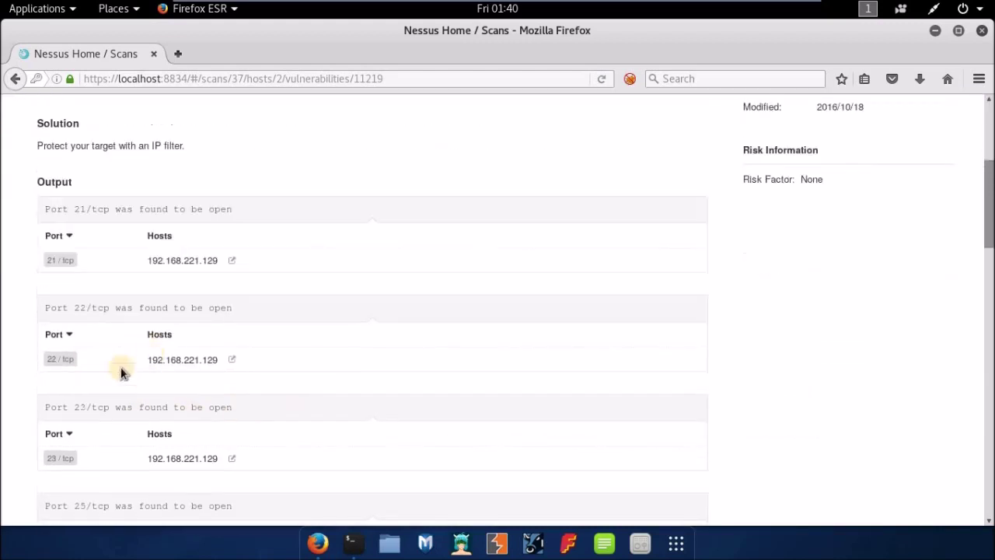
scroll(54, 155, down, 1)
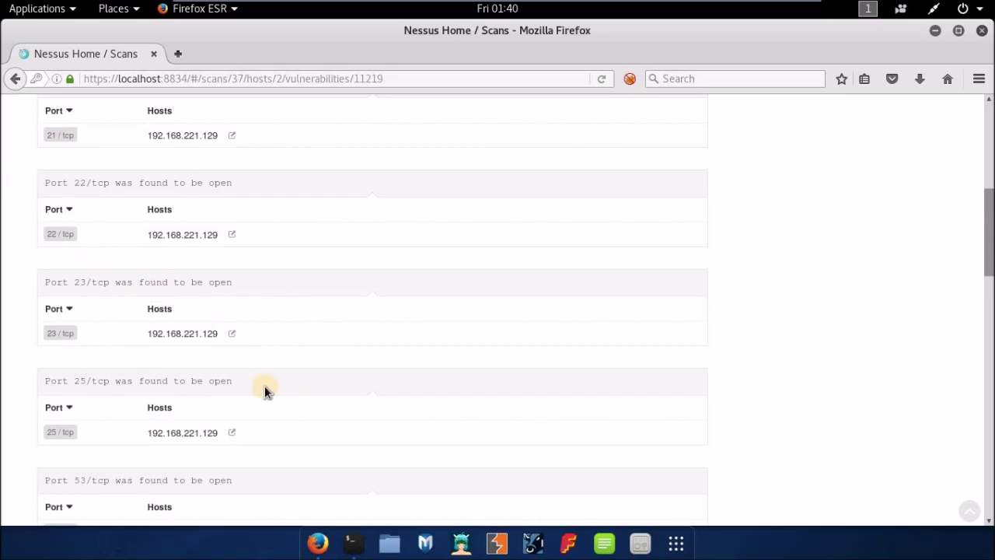
scroll(265, 388, up, 8)
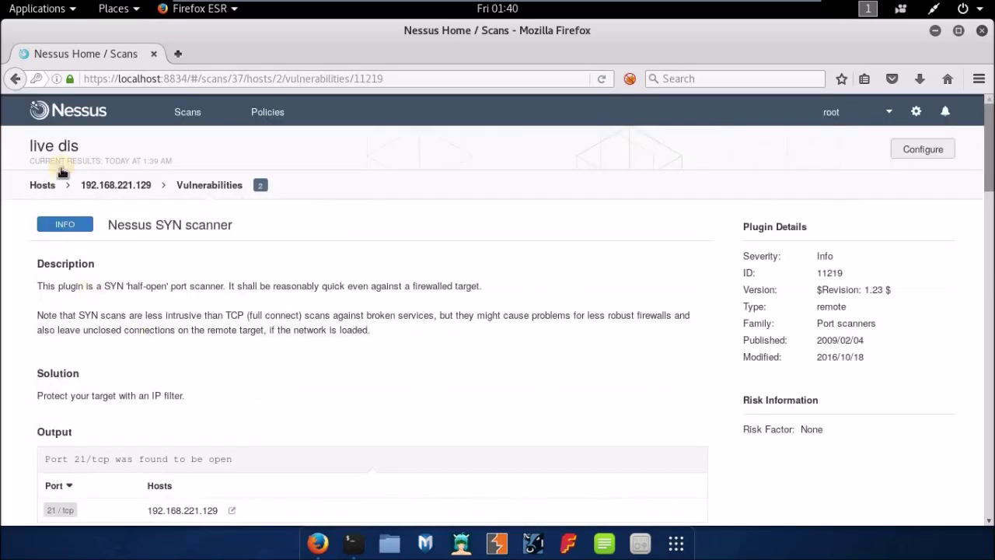
click(15, 78)
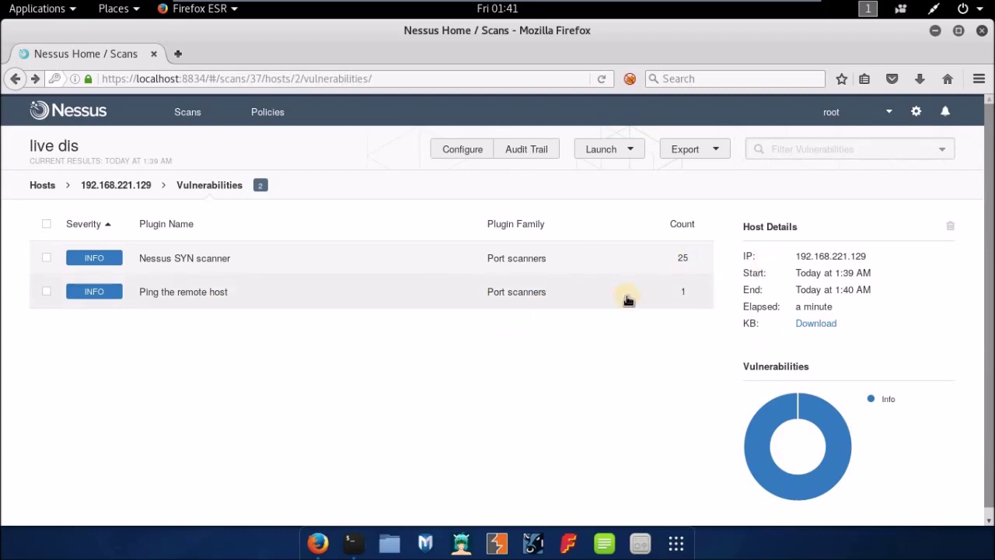
- Review the vulnerabilities found on 192.168.221.129 in the "advanced scan" results, and return to the scans list
click(187, 112)
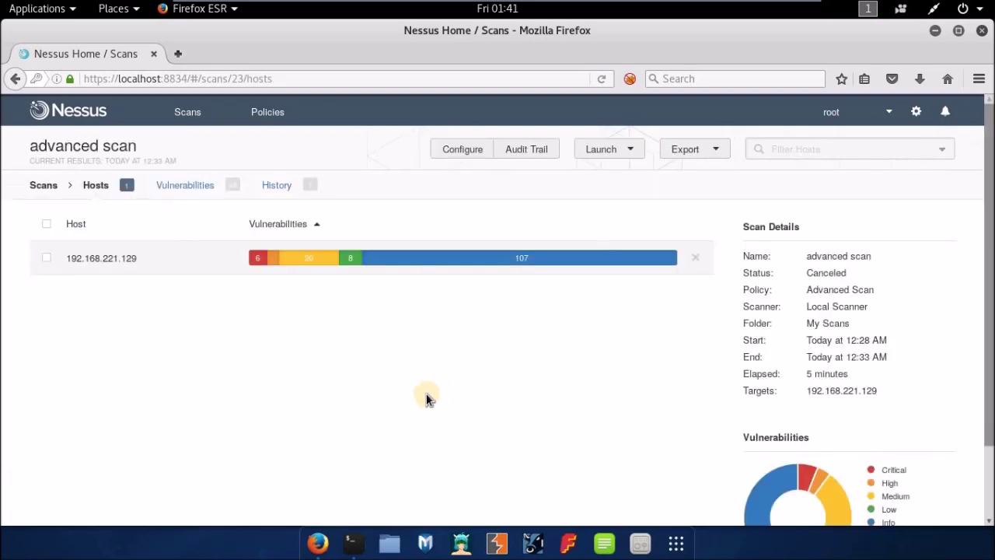
click(350, 263)
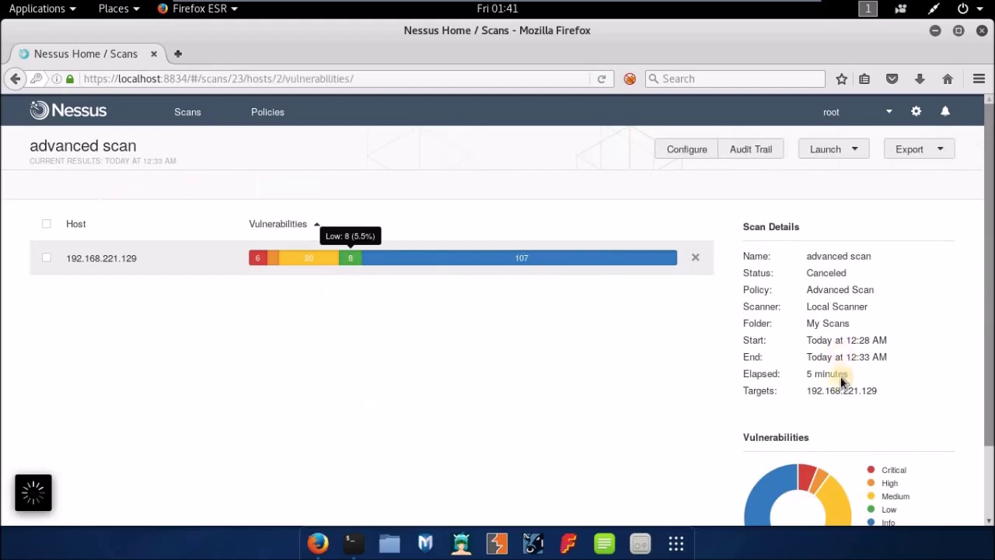
scroll(888, 493, down, 2)
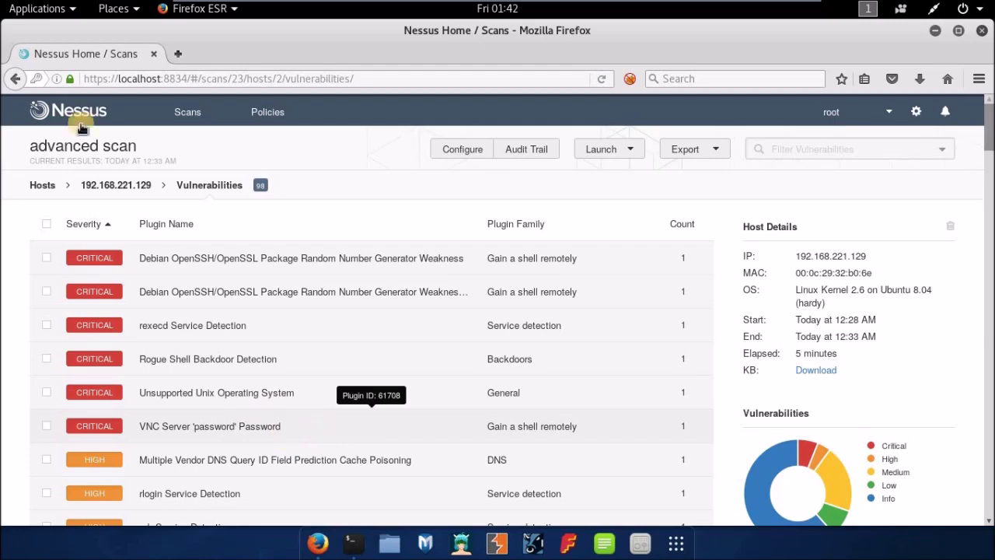
click(16, 79)
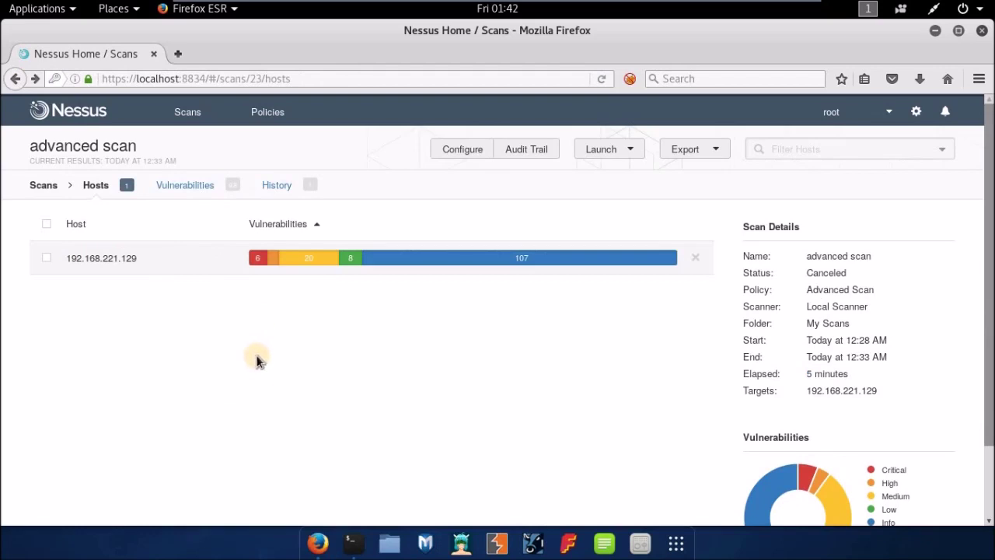
click(72, 115)
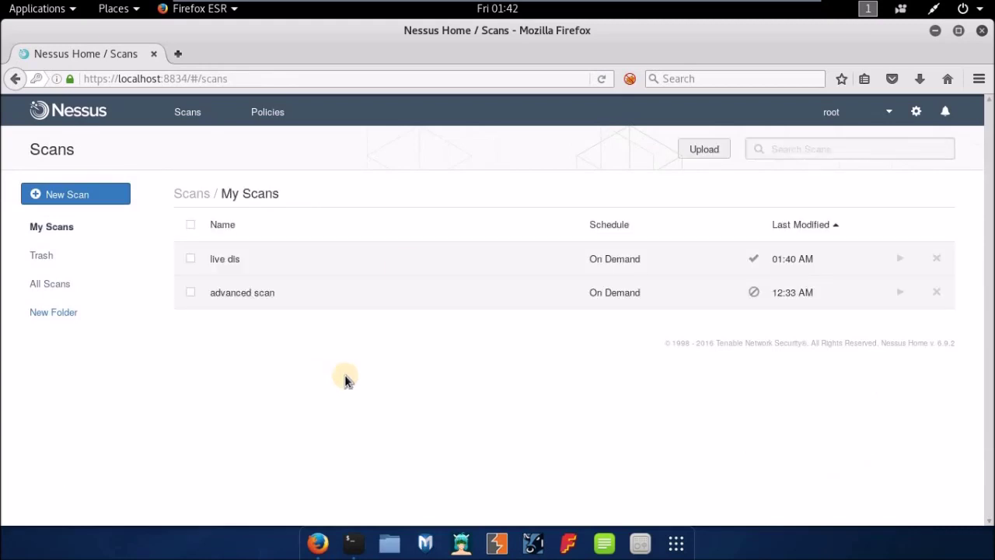
- Start a new scan and look through the available scanner templates in the Scan Library
click(64, 194)
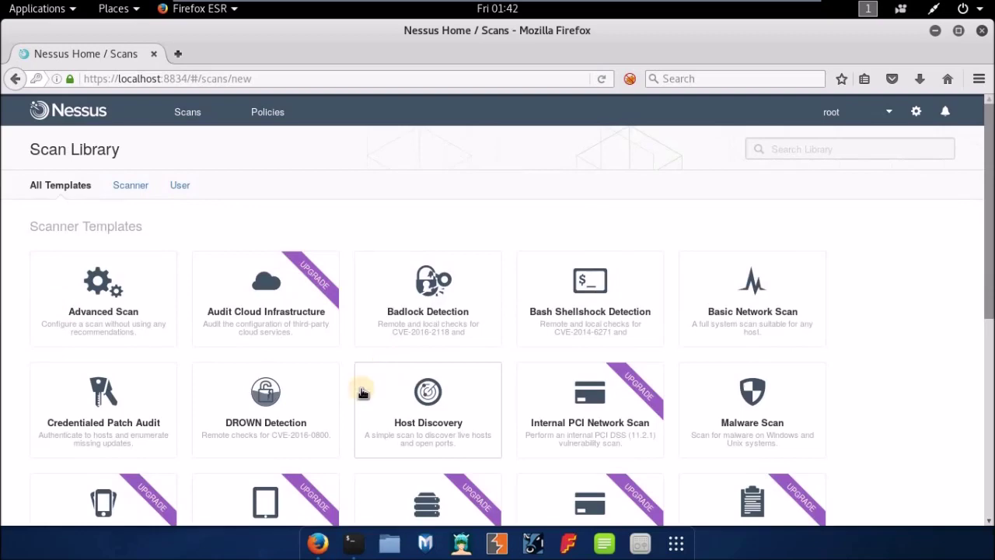
scroll(338, 400, down, 5)
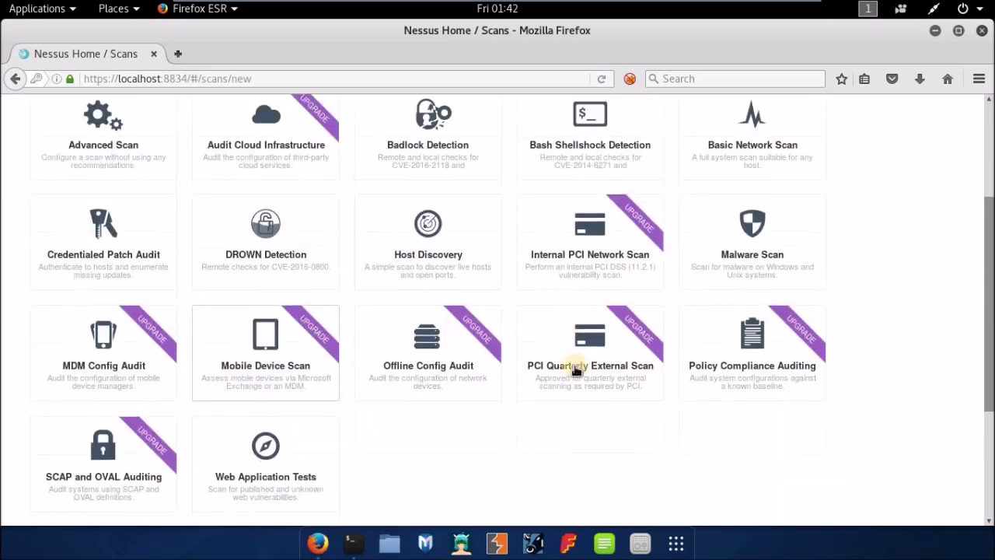
scroll(416, 349, down, 1)
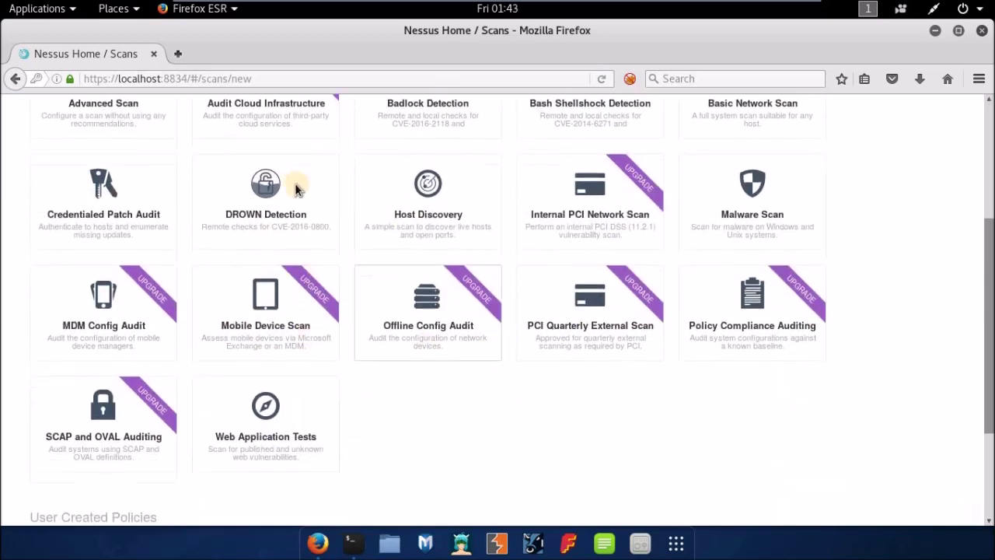
scroll(333, 195, up, 3)
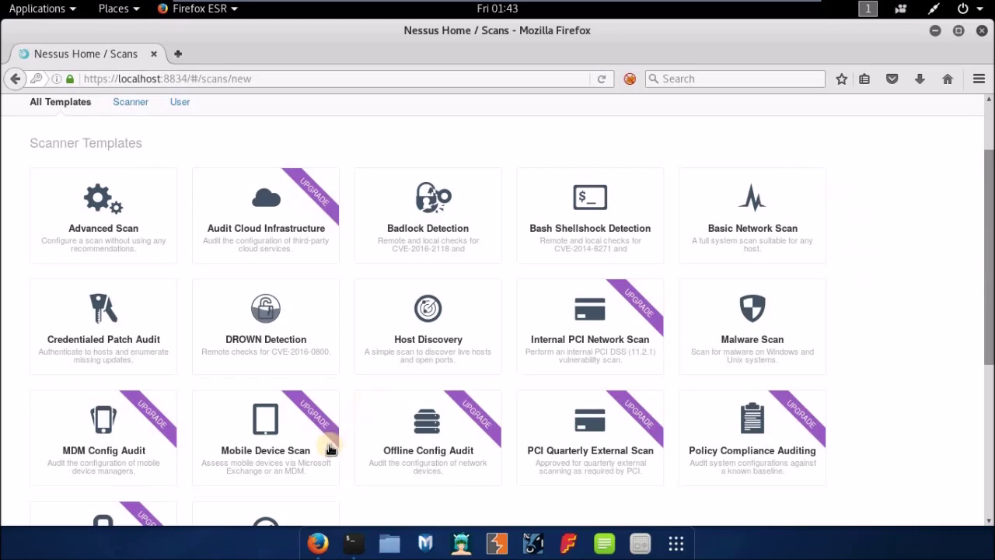
- Open the Web Application Tests scan template, look over its general settings, and leave the scan editor without saving
scroll(333, 433, down, 4)
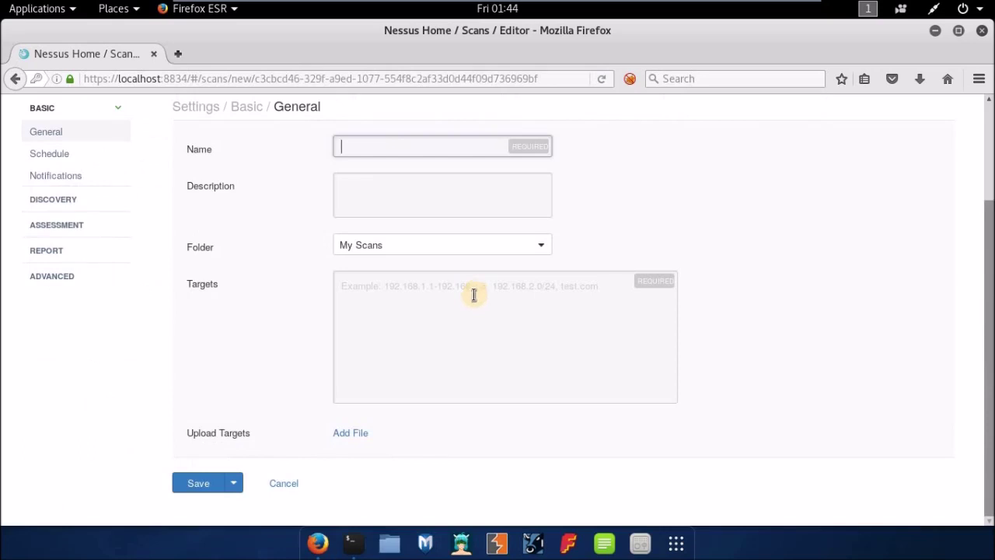
scroll(473, 294, up, 3)
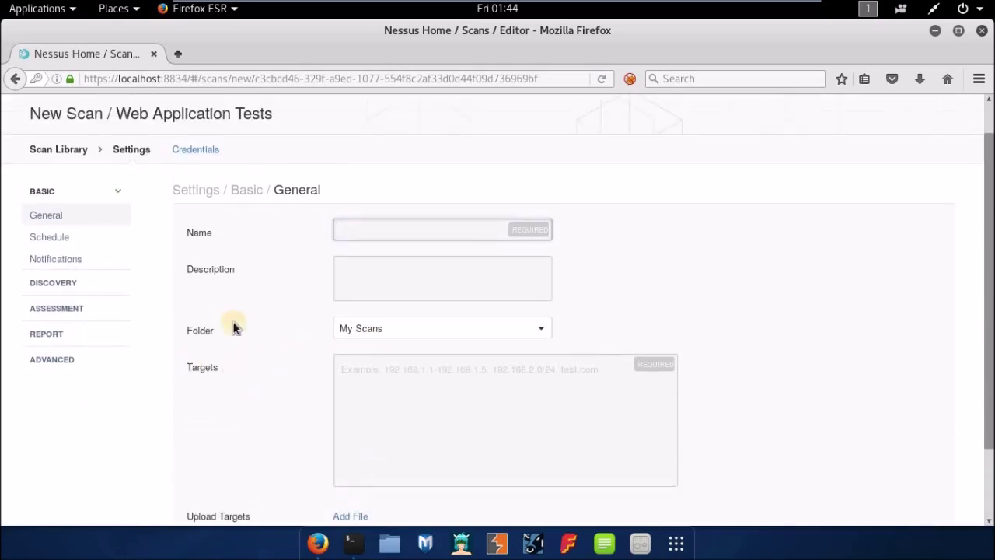
scroll(349, 335, up, 1)
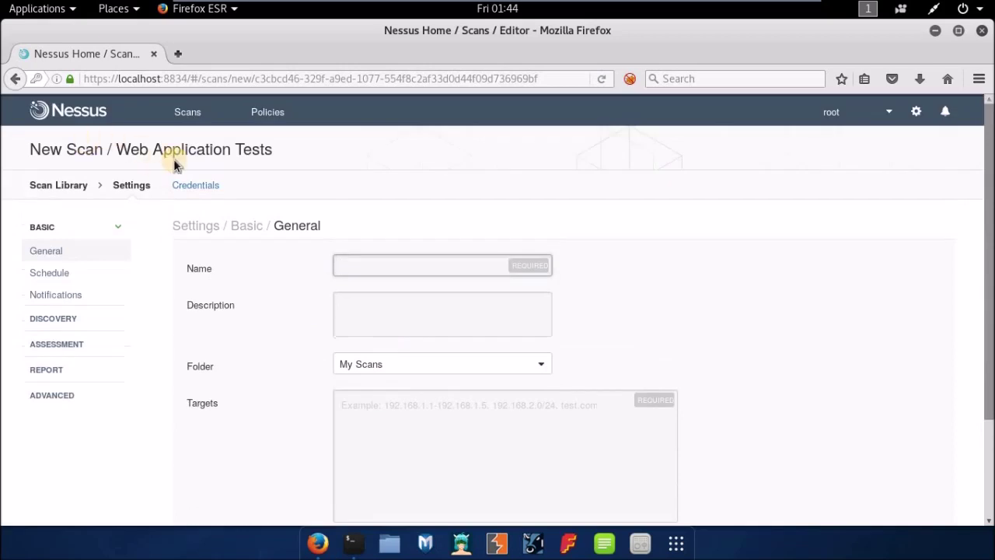
click(188, 114)
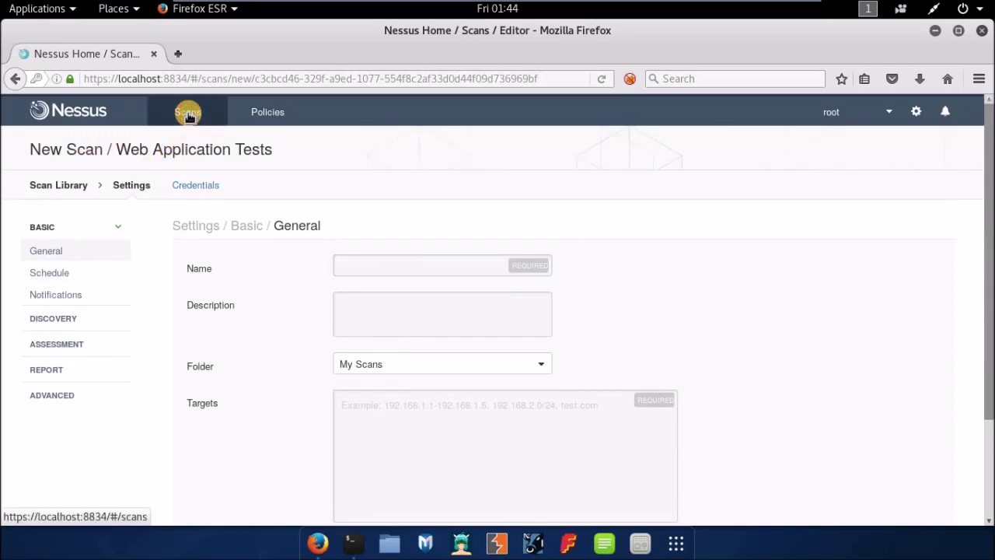
- Create a new policy from the Web Application Tests template with the name "web" and the description "vul"
click(270, 113)
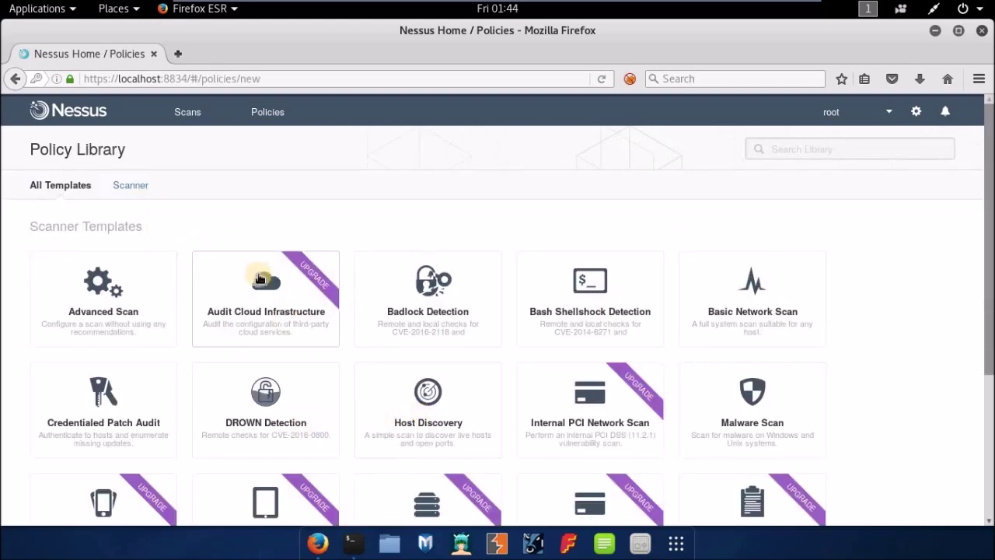
scroll(273, 314, down, 3)
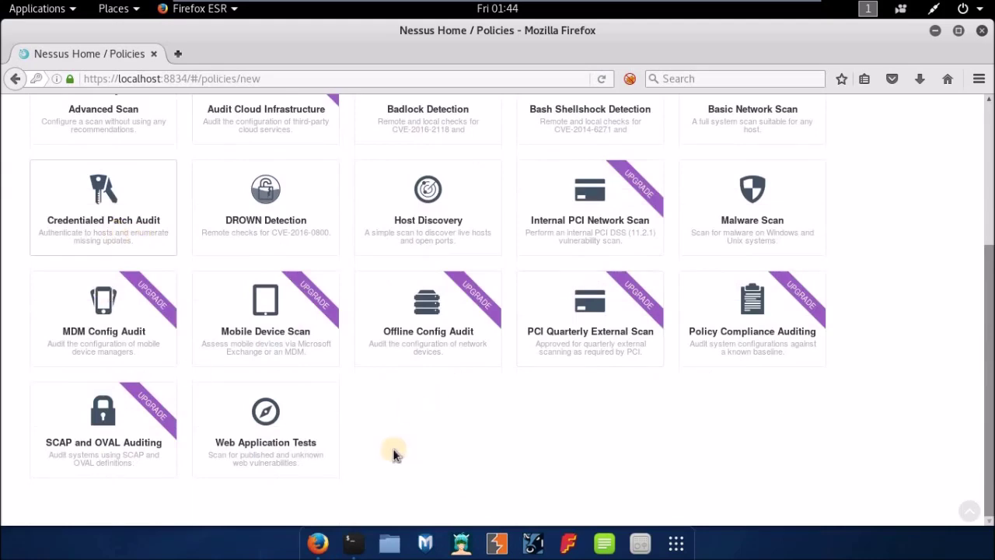
click(237, 464)
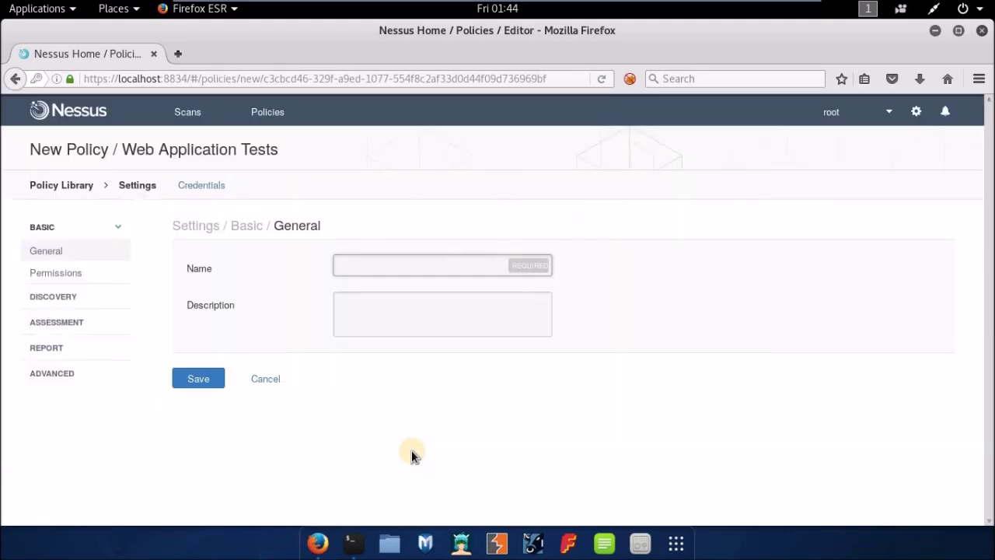
click(457, 260)
text(web)
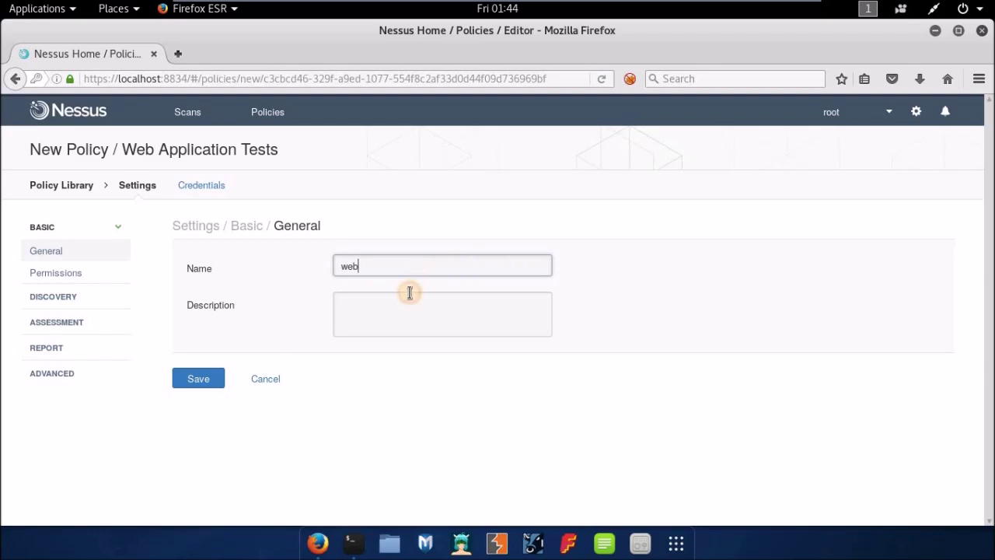
click(410, 293)
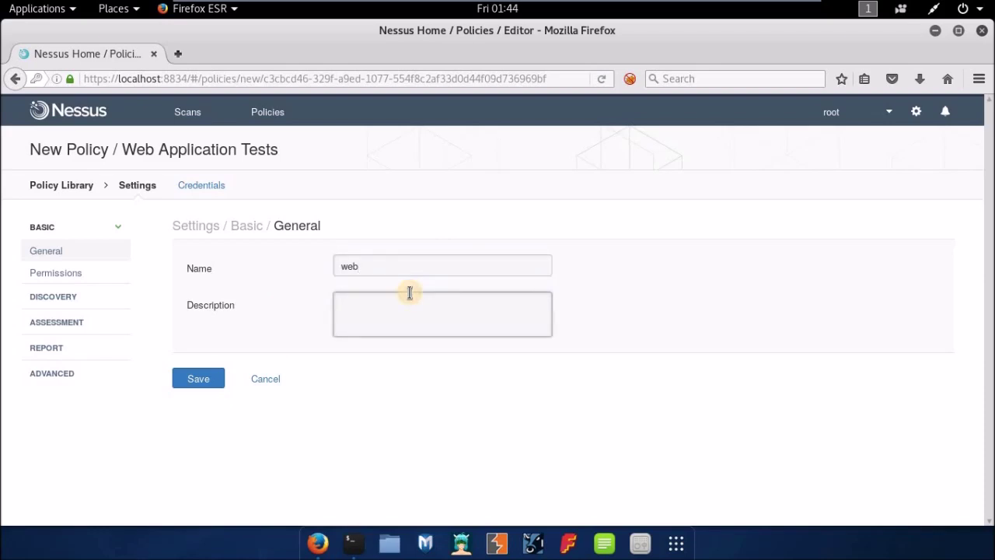
text(vul)
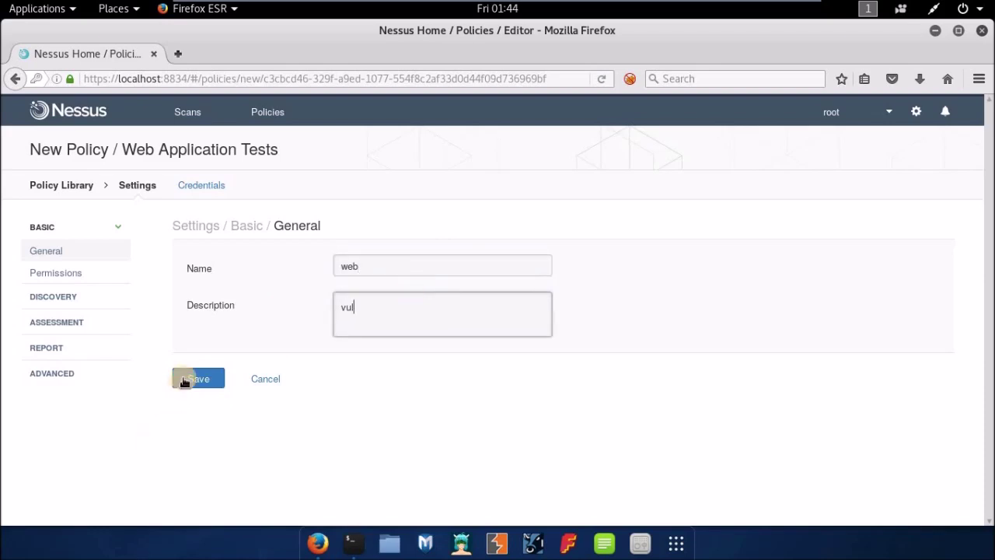
- Review the access options for the policy's default permissions, leaving them at No access
click(57, 271)
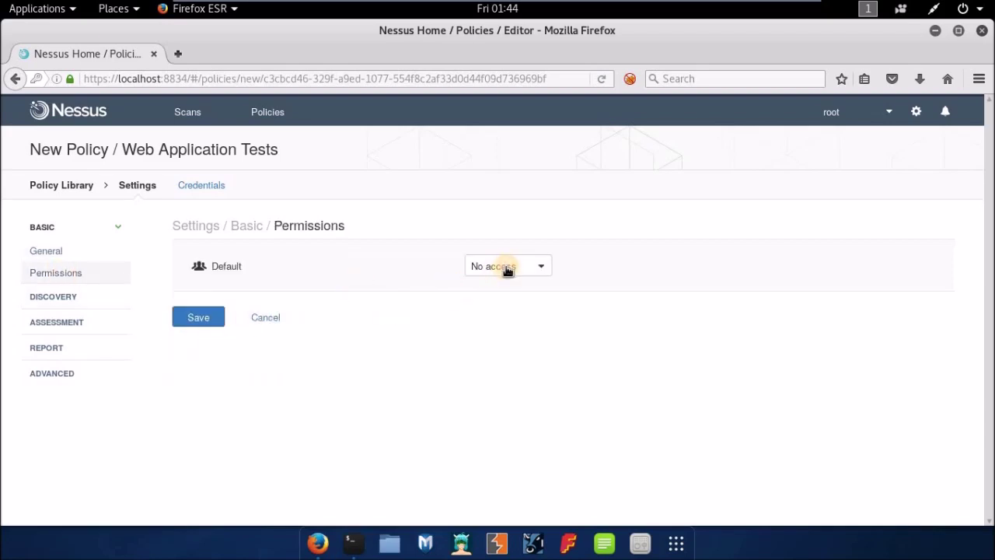
click(507, 269)
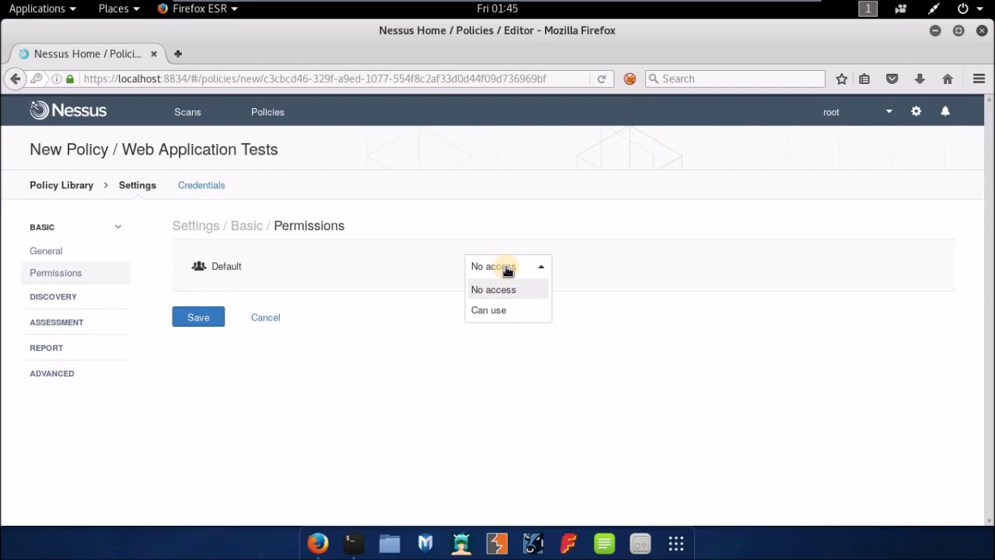
click(178, 398)
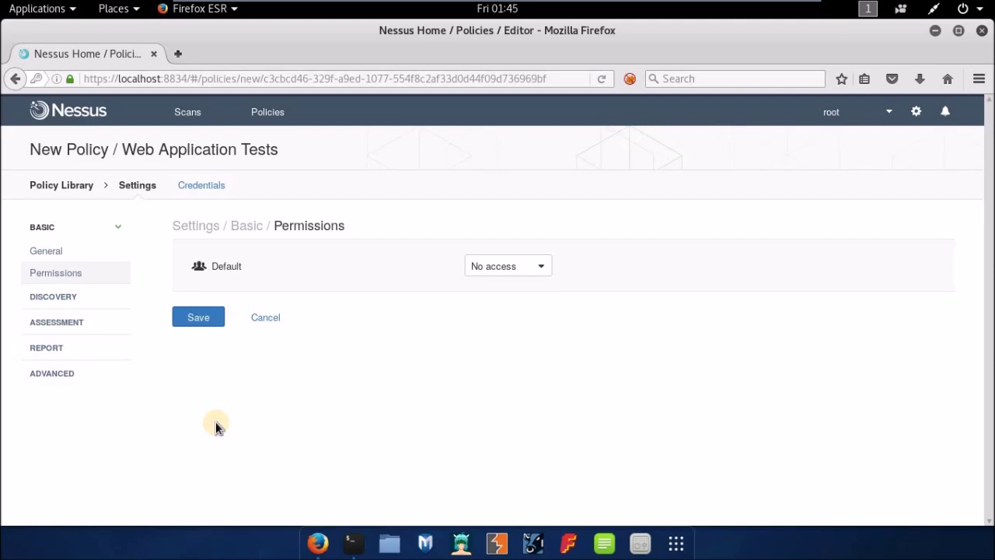
- Review the policy's Discovery settings for the common-ports scan type and save the policy
click(70, 299)
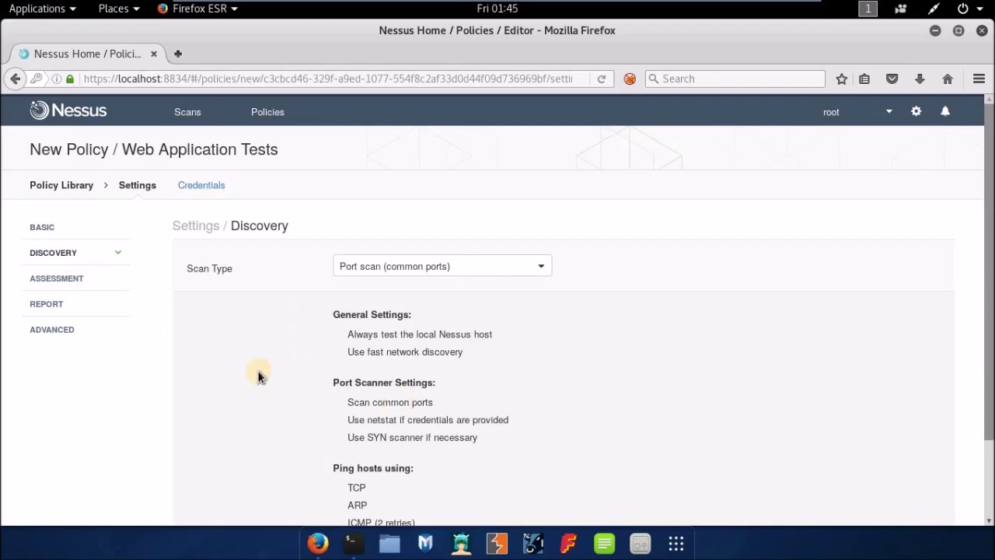
scroll(259, 377, down, 2)
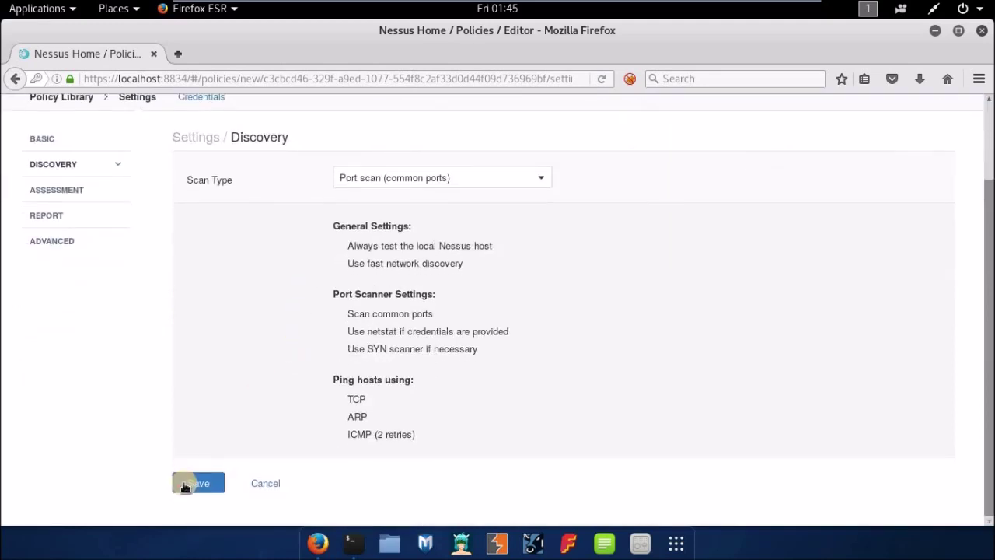
click(186, 485)
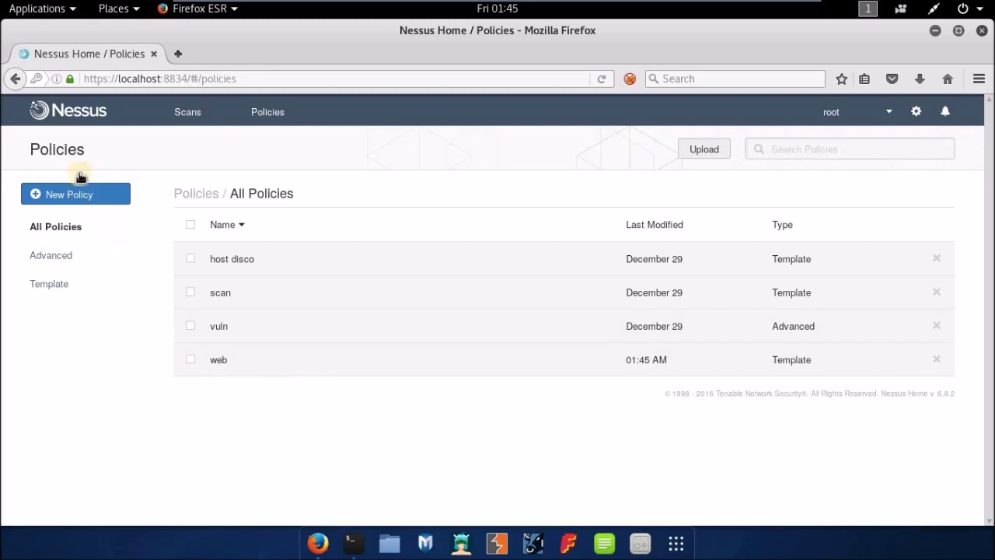
- Find the user-created policies in the Scan Library, look at a new scan based on "vuln", and return to the scans list
click(187, 113)
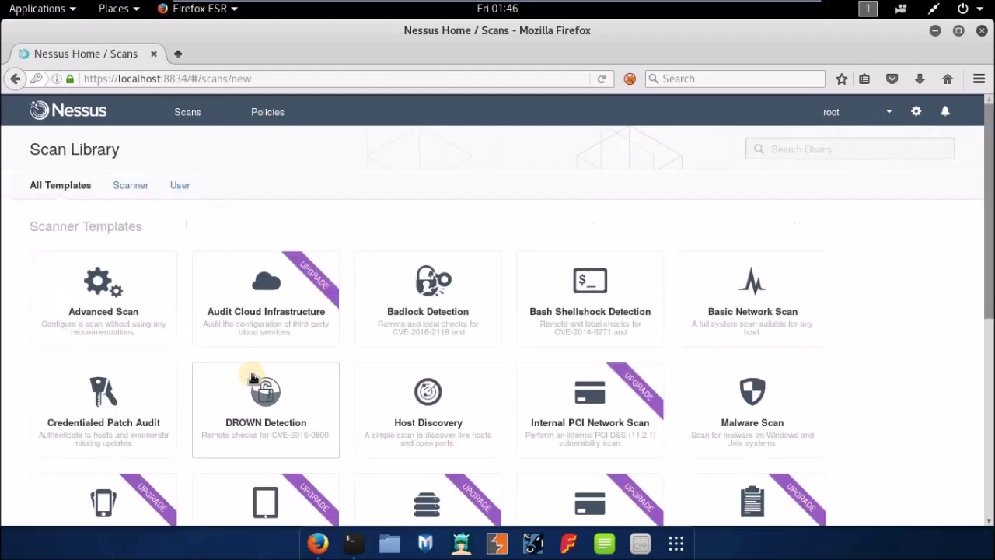
scroll(179, 180, down, 5)
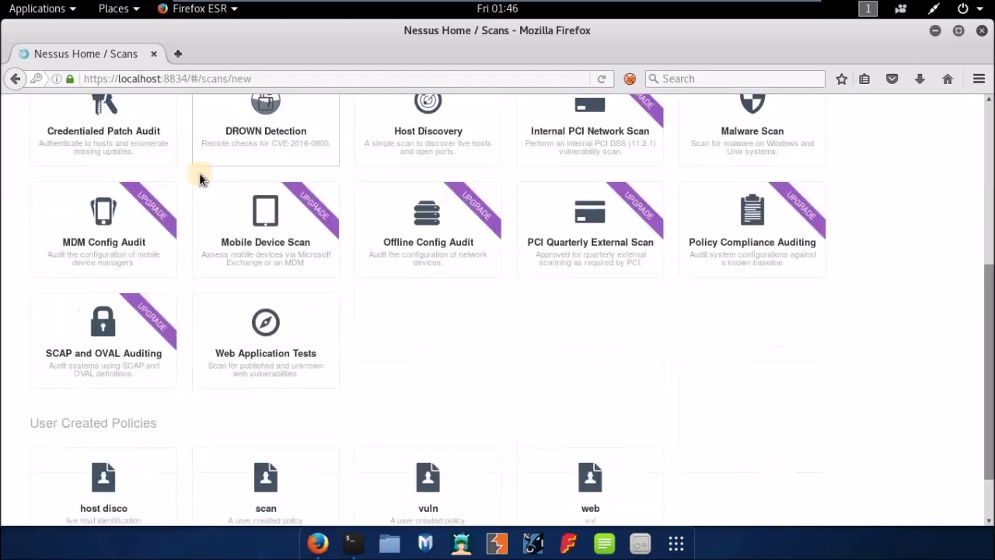
scroll(213, 200, up, 6)
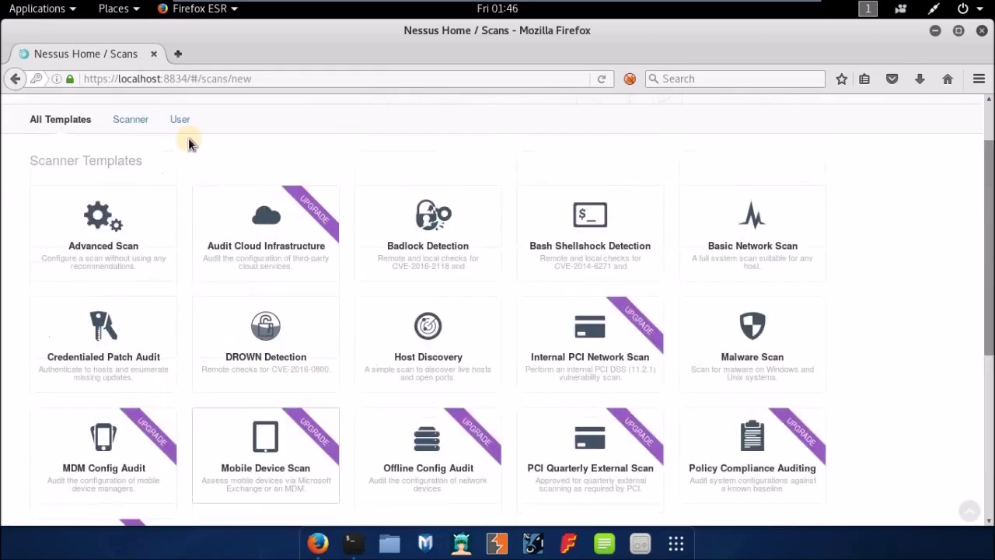
click(180, 189)
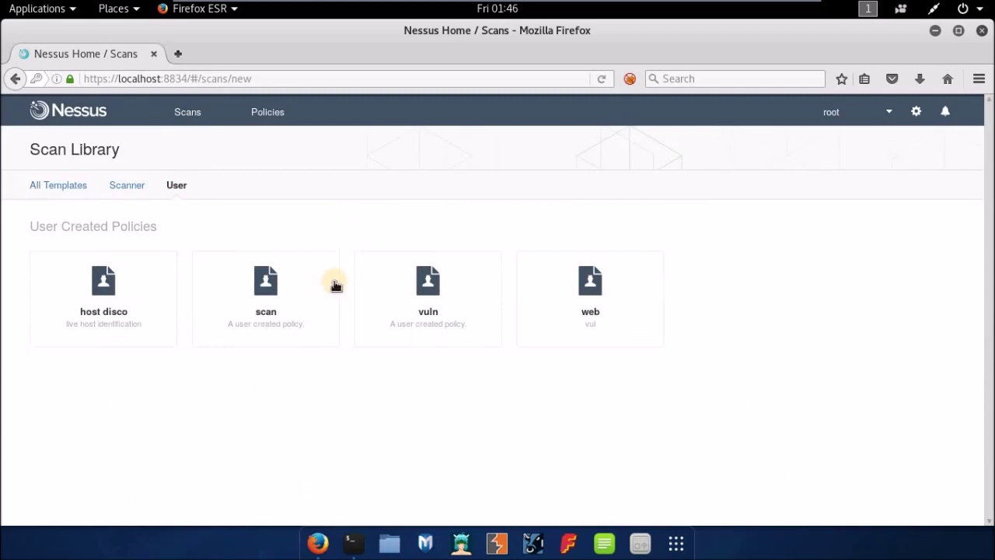
click(444, 340)
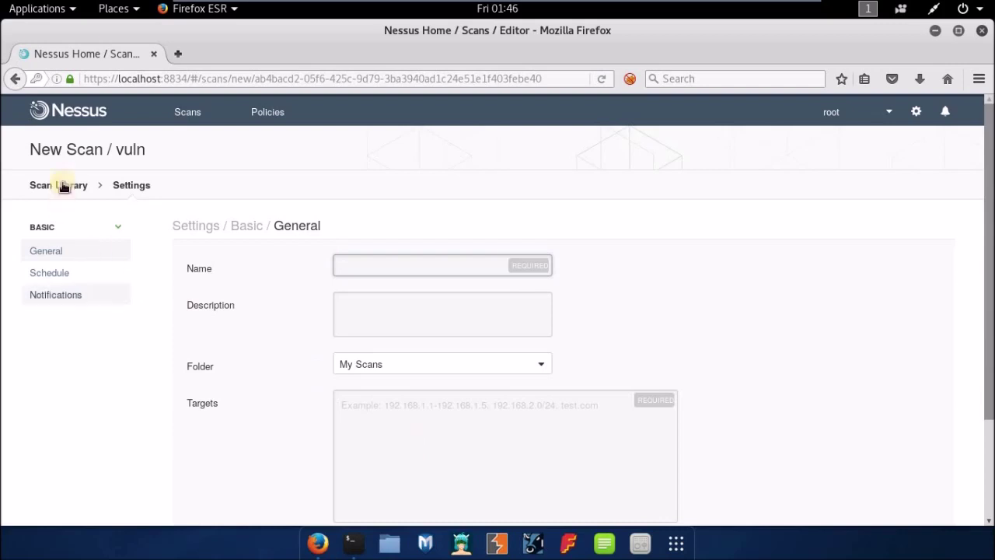
click(187, 112)
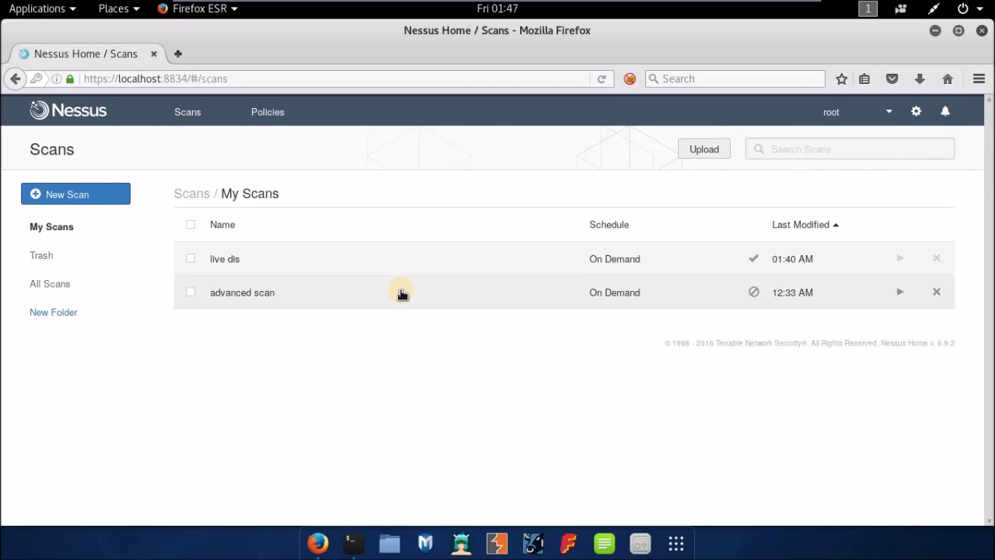
- Export the "advanced scan" results as a PDF with the Executive Summary report and save the file
click(415, 286)
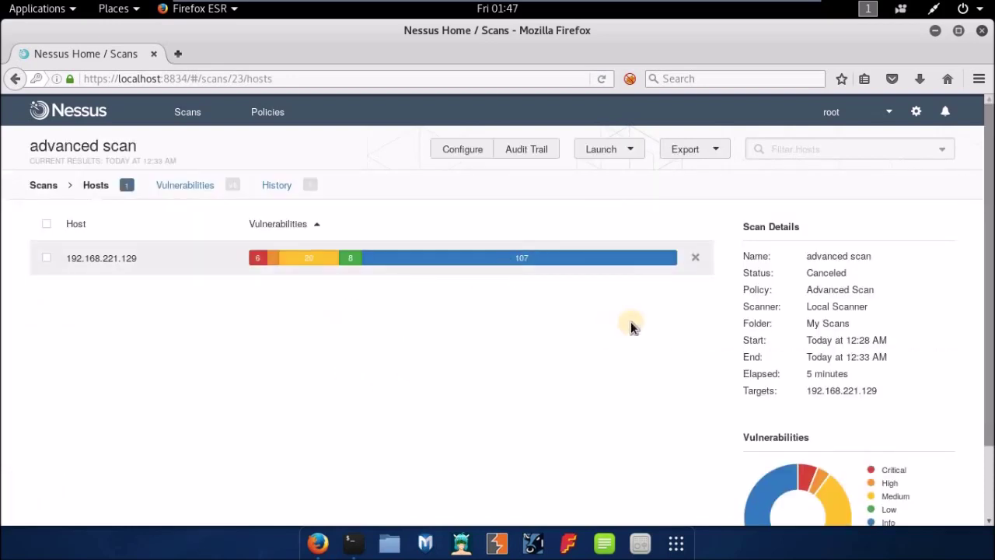
click(696, 151)
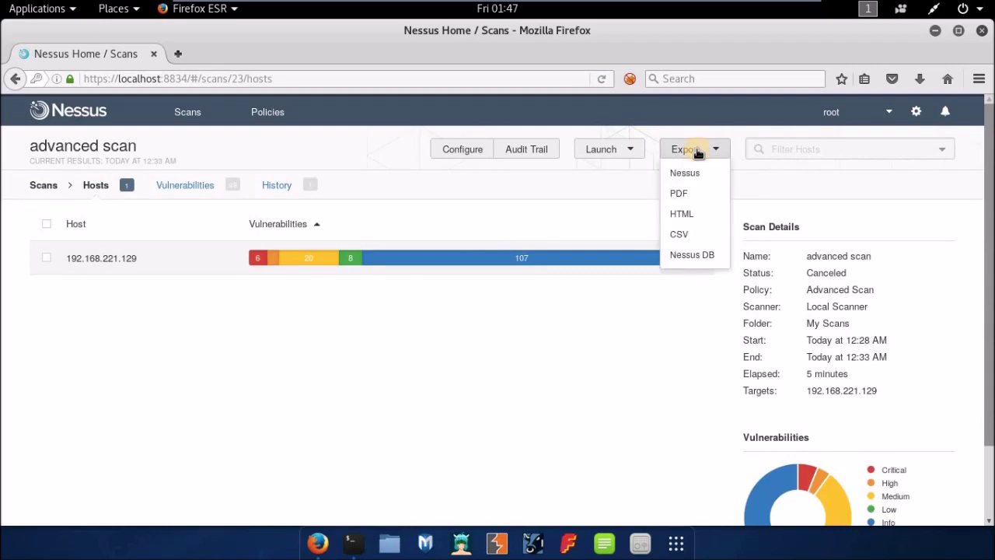
click(677, 194)
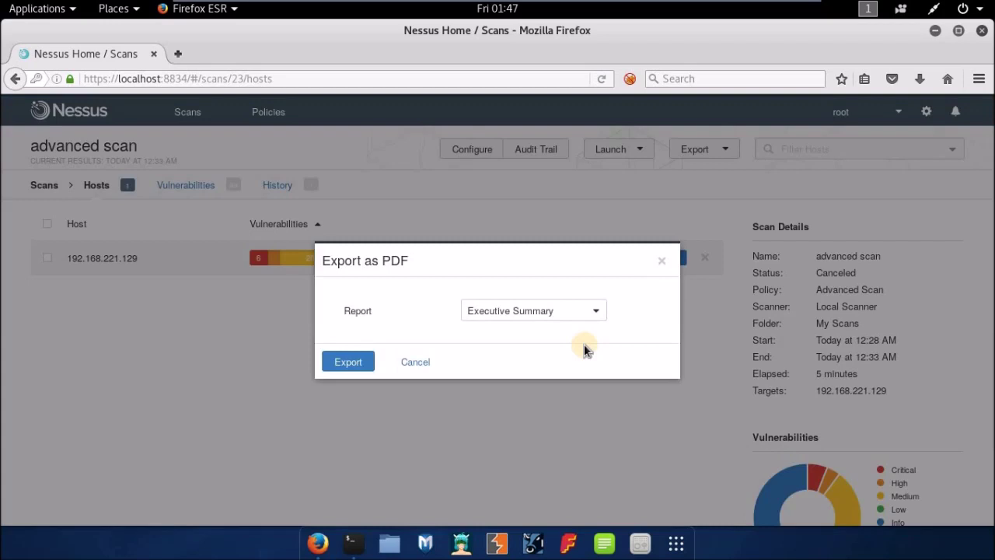
click(348, 361)
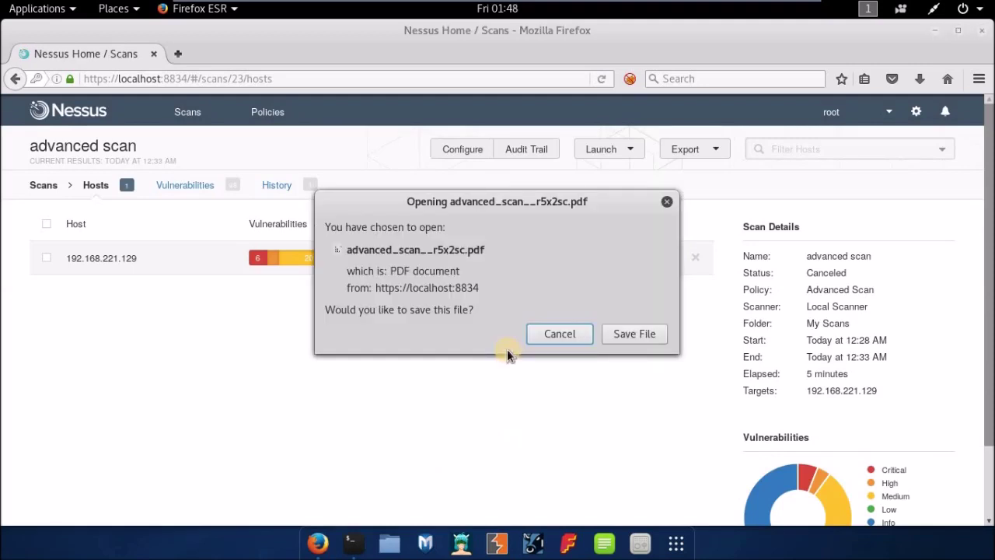
click(636, 335)
- Open the downloaded advanced_scan__r5x2sc.pdf report in the document viewer and go to the section for host 192.168.221.129
click(922, 79)
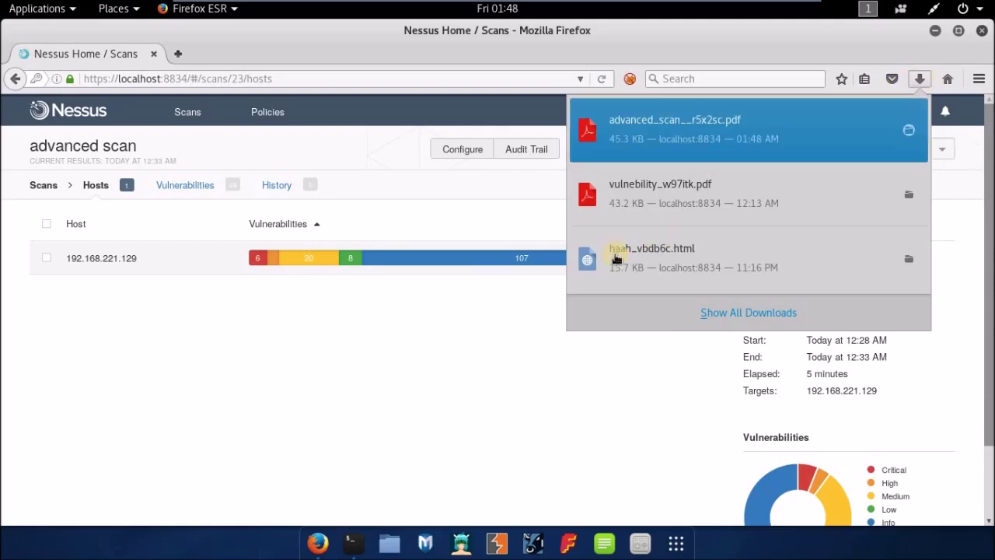
click(552, 327)
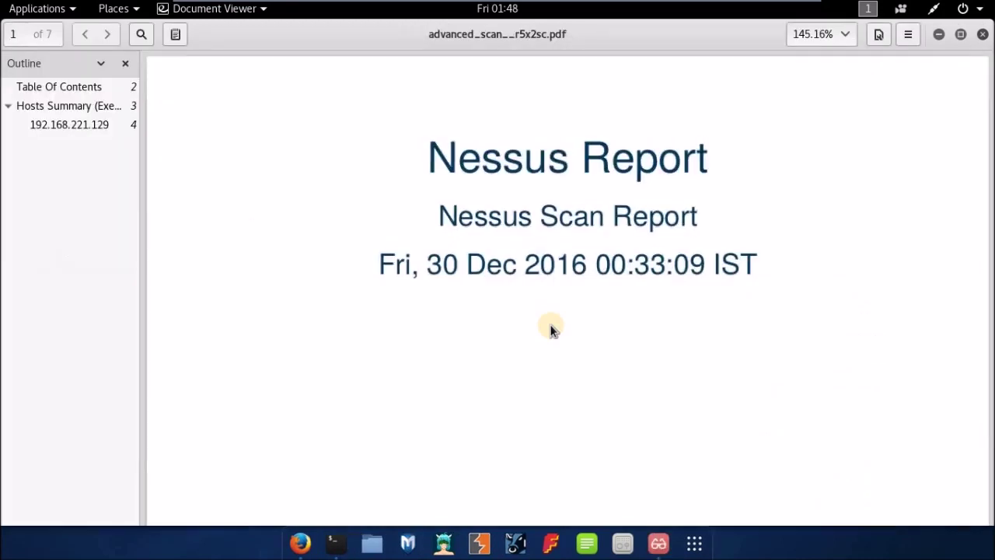
click(82, 125)
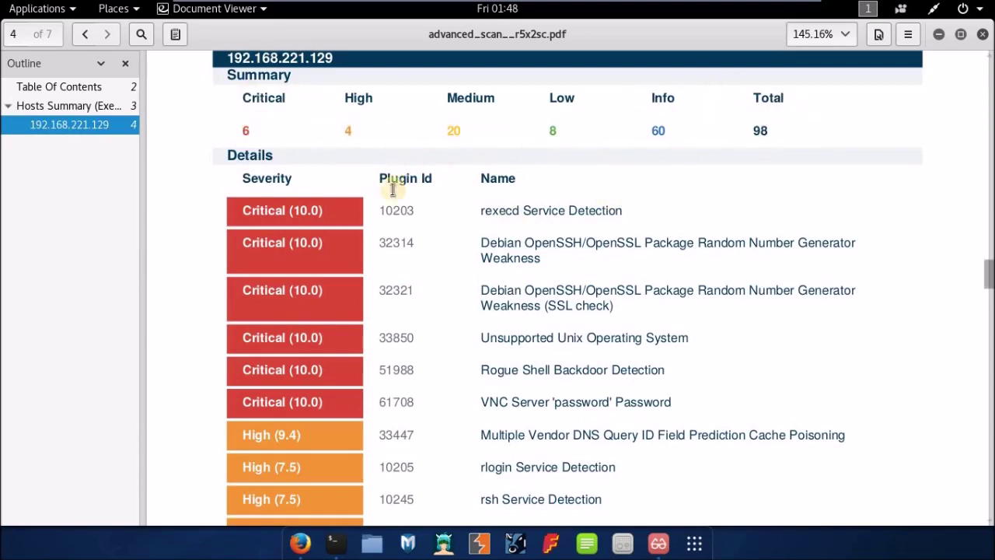
- Read through the host's vulnerability list in the report, from the critical entries to the informational ones
scroll(487, 255, down, 5)
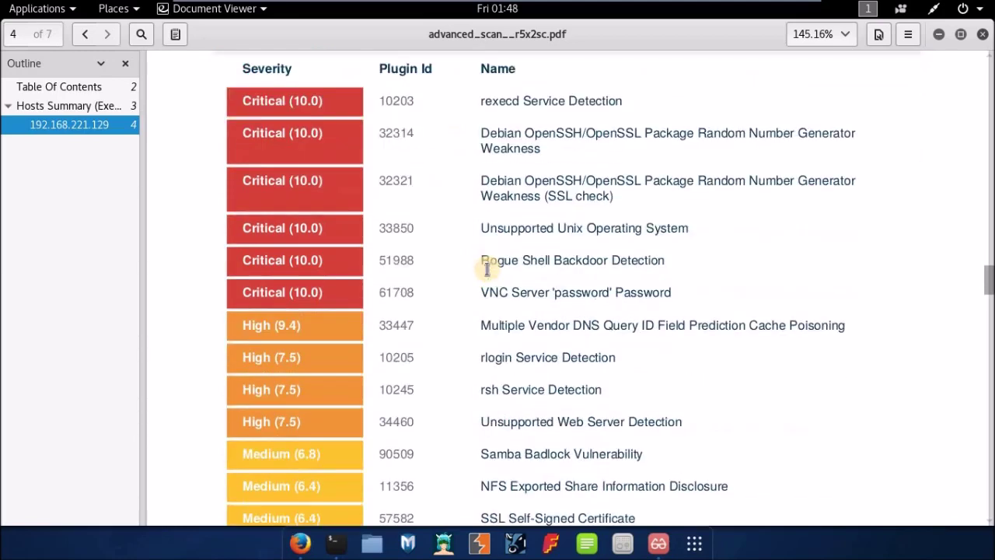
scroll(487, 269, down, 3)
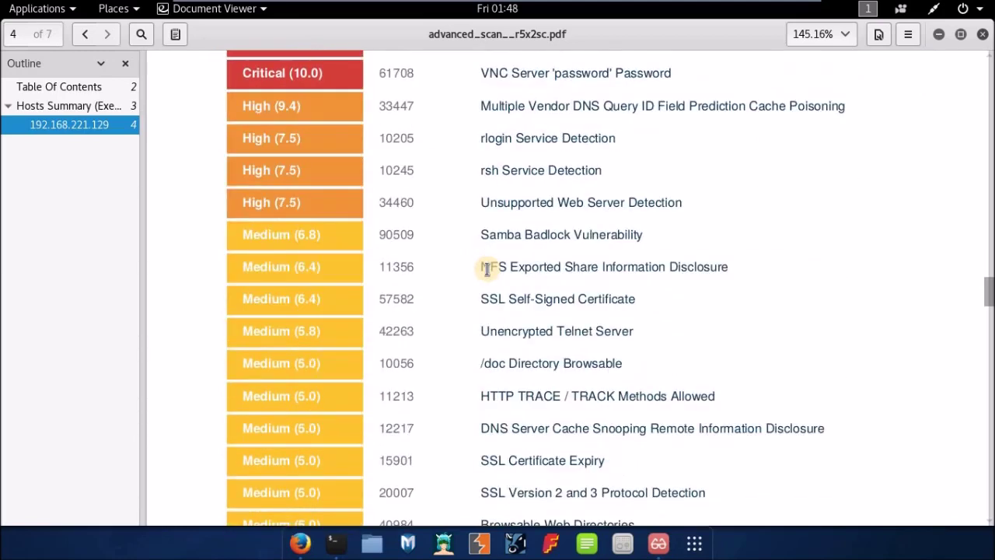
scroll(486, 270, down, 13)
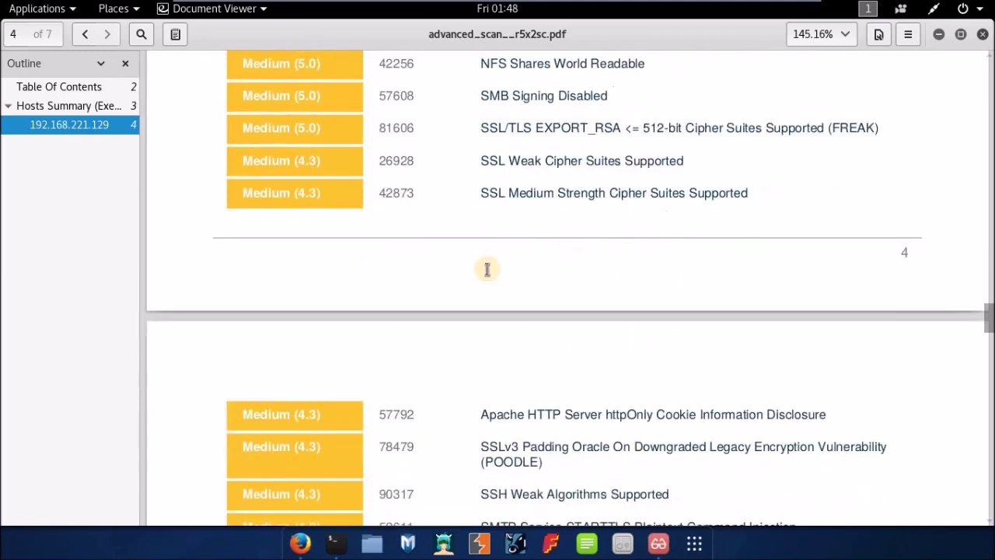
scroll(487, 269, down, 20)
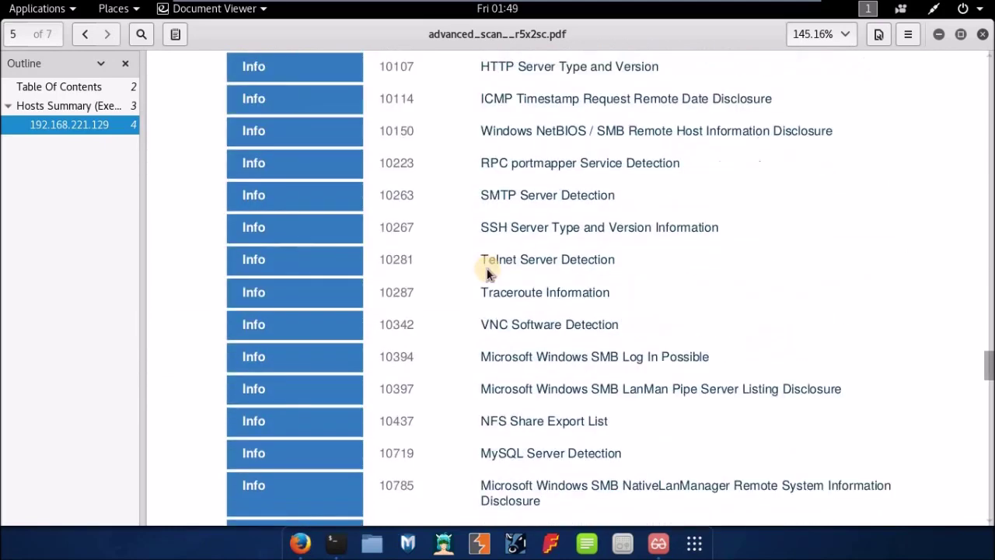
scroll(487, 268, down, 9)
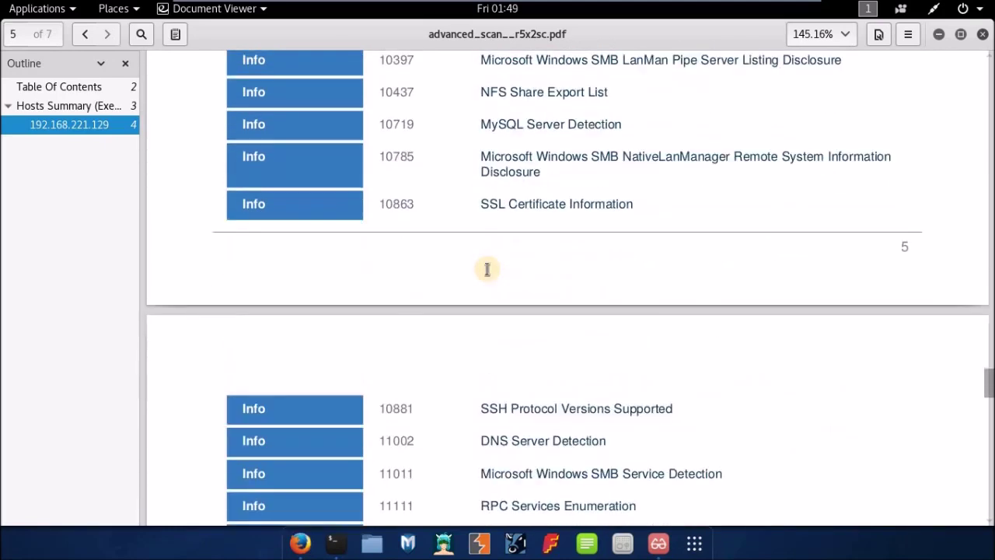
scroll(487, 269, down, 12)
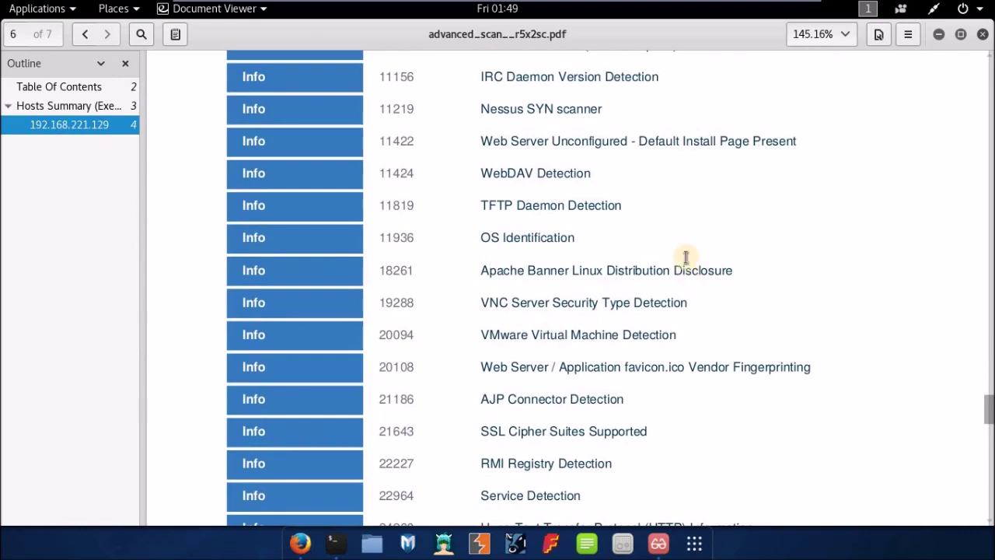
scroll(670, 278, up, 11)
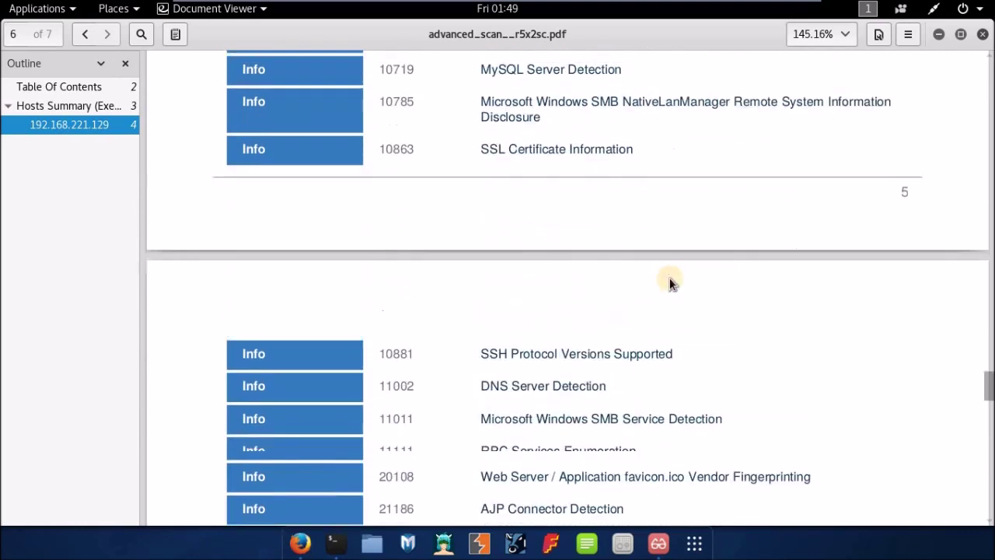
scroll(669, 277, up, 4)
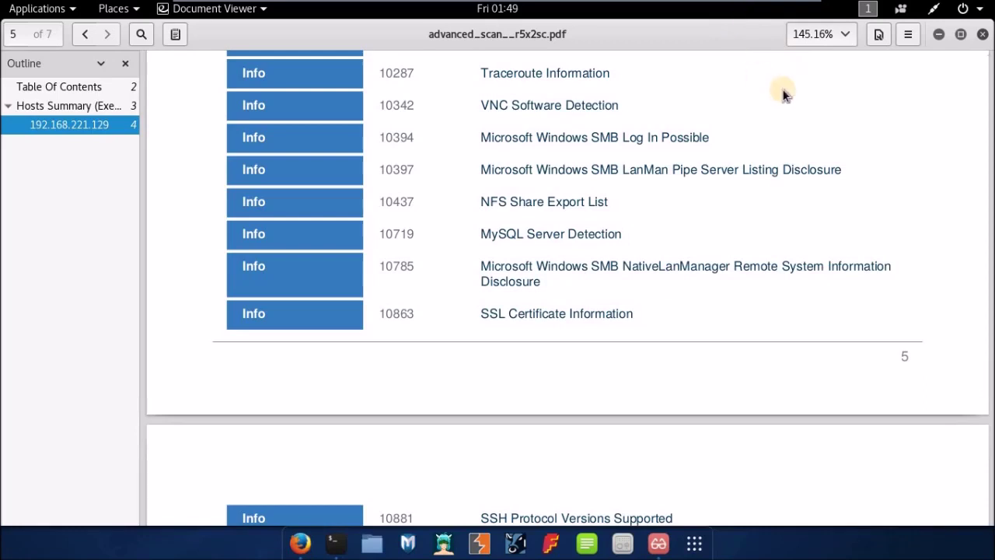
mouse_move(768, 8)
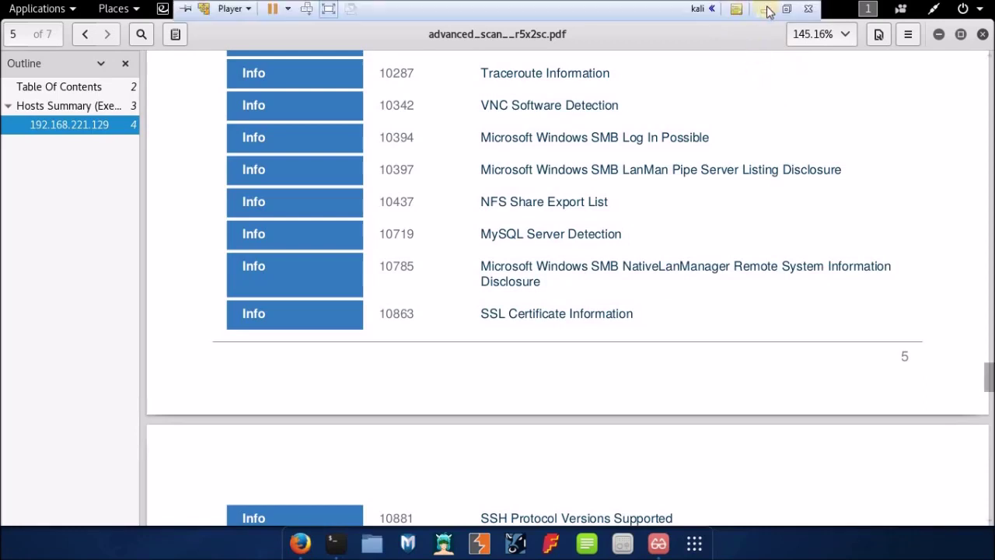